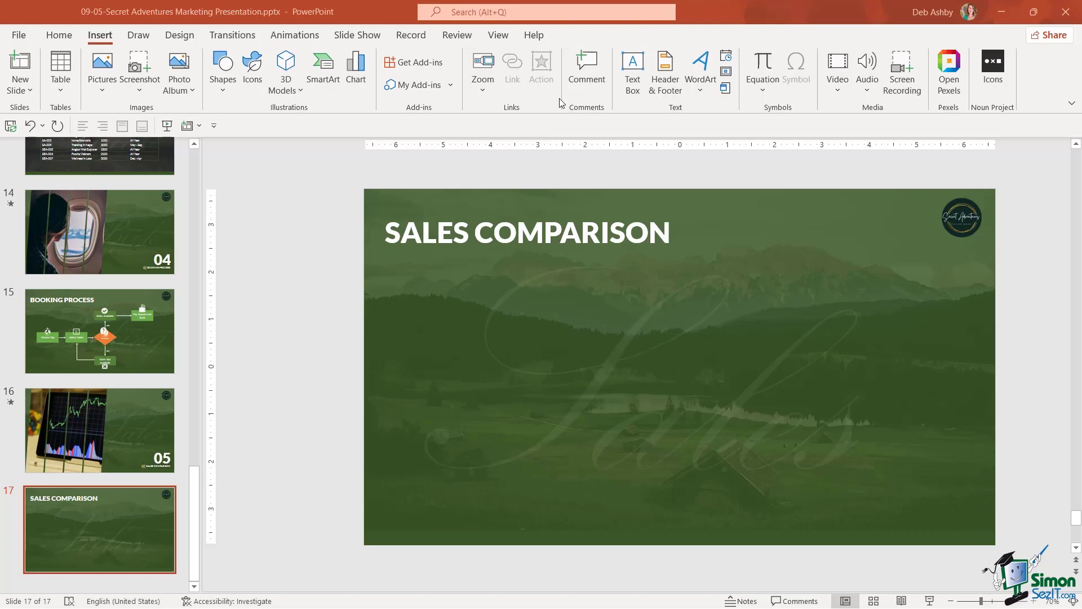
- Return to the Sales Comparison content slide and start a chart, browsing the Line, Pie, Bar and Map categories
left_click(127, 430)
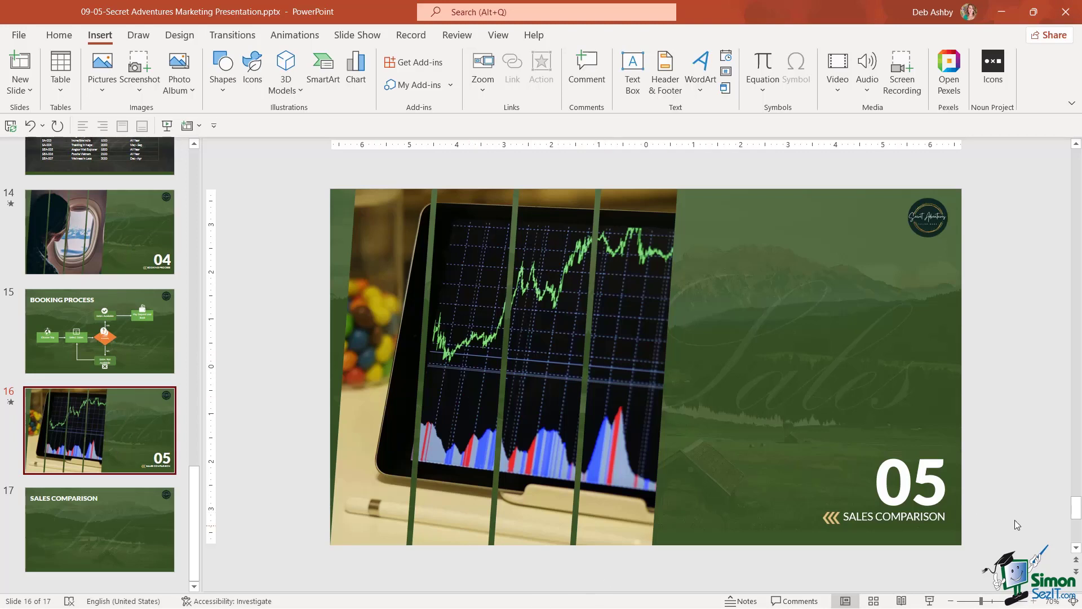
left_click(77, 520)
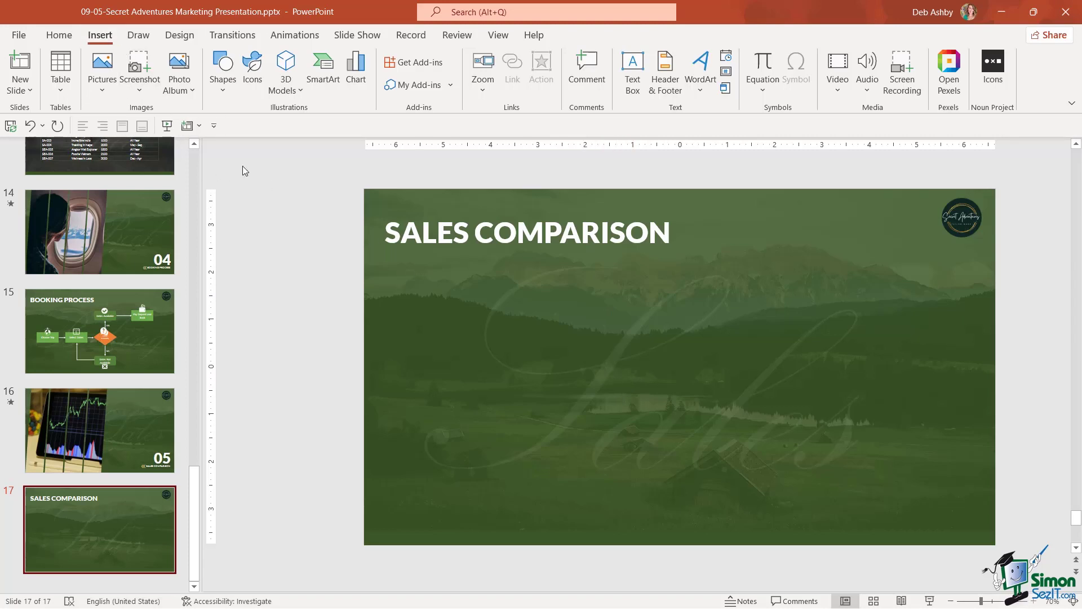
left_click(355, 75)
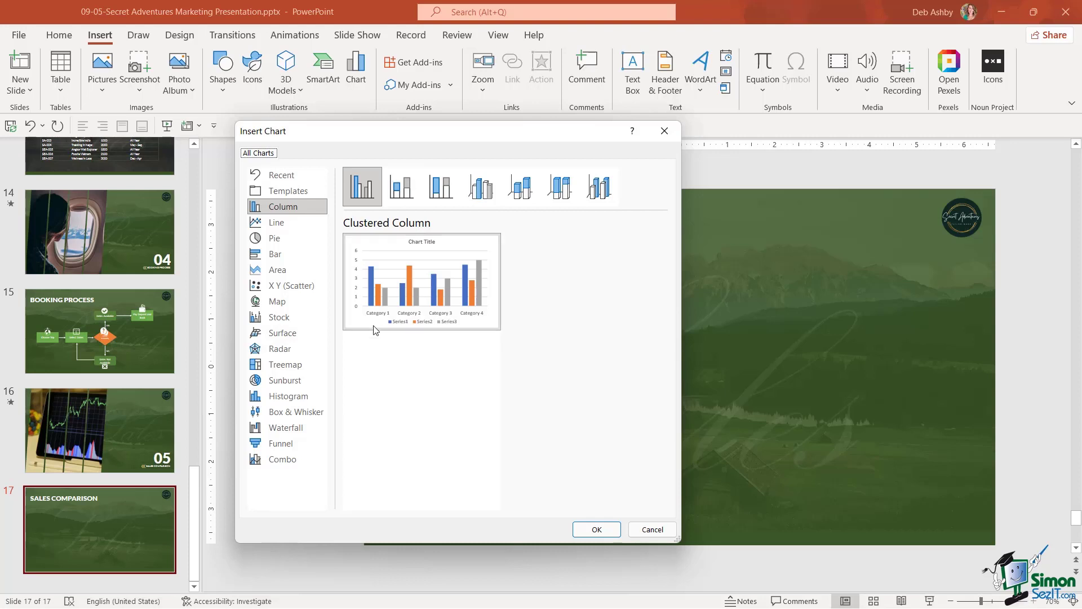
mouse_move(432, 293)
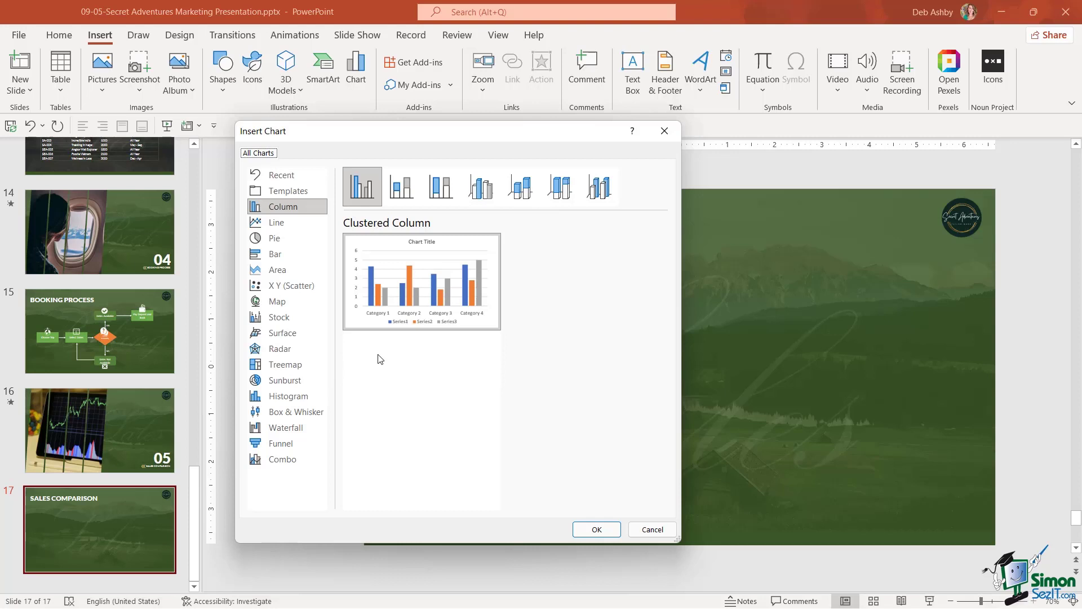
left_click(269, 226)
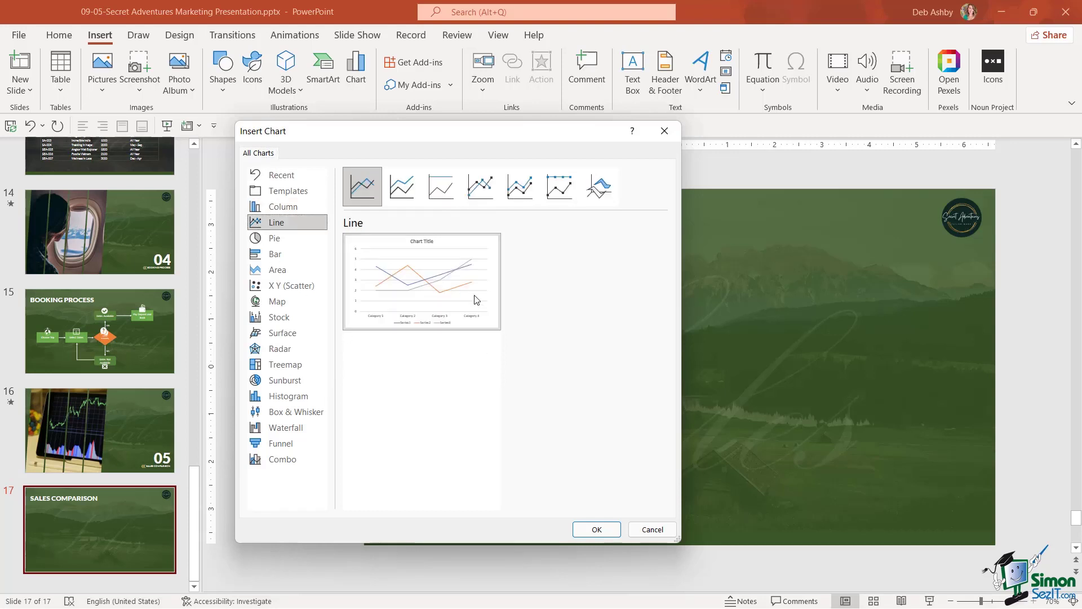
mouse_move(474, 299)
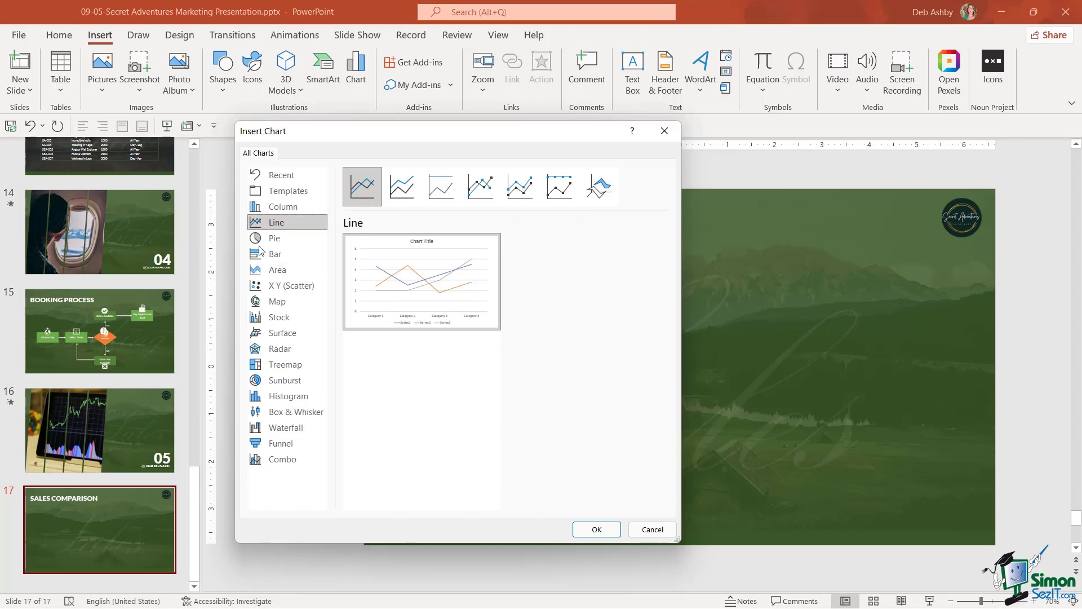
left_click(276, 242)
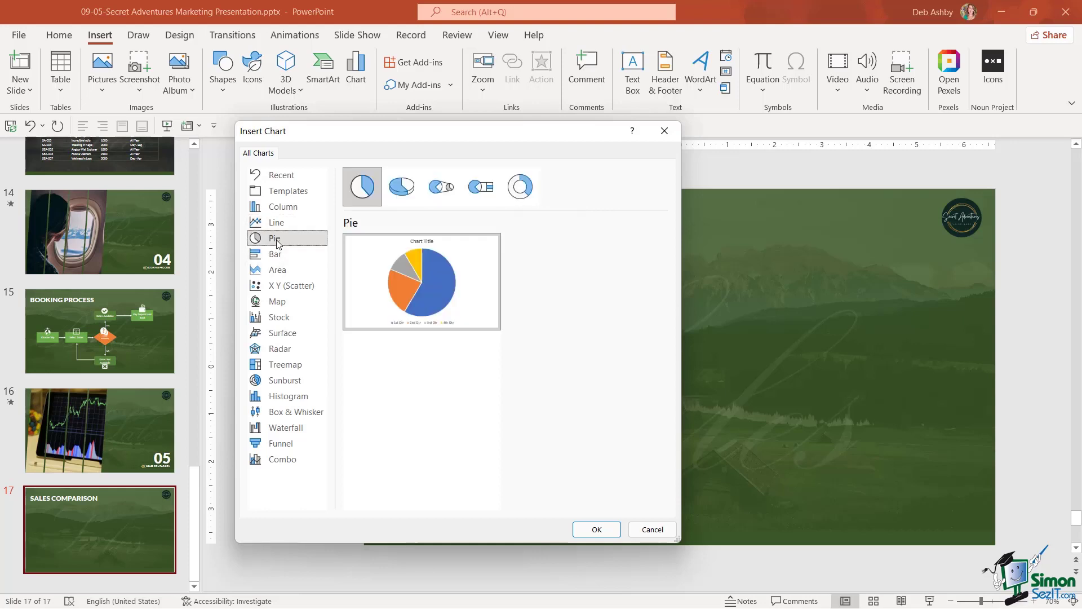
left_click(520, 186)
left_click(319, 254)
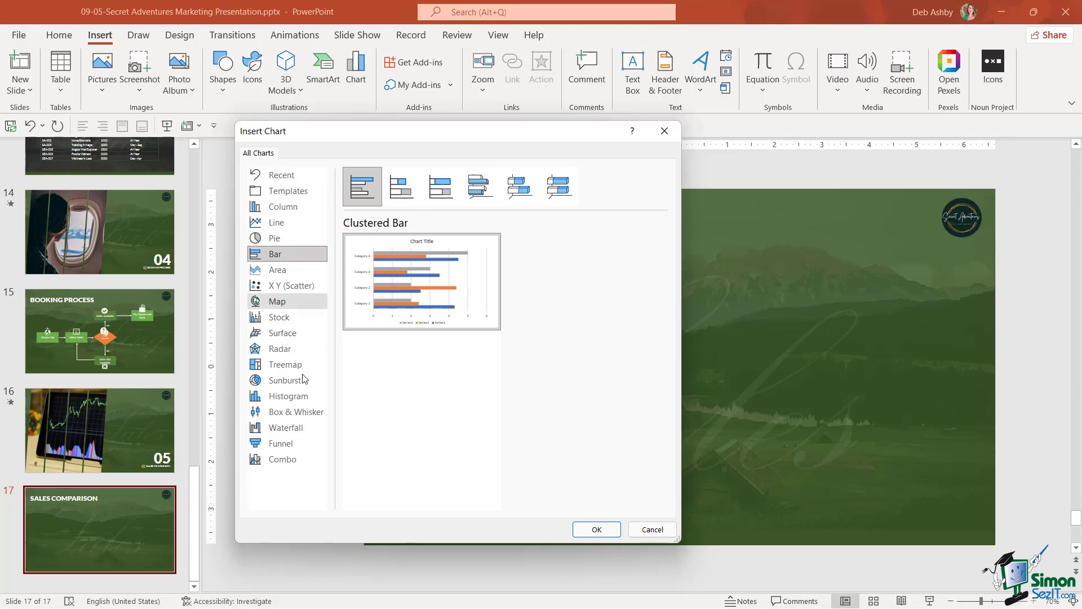
left_click(292, 303)
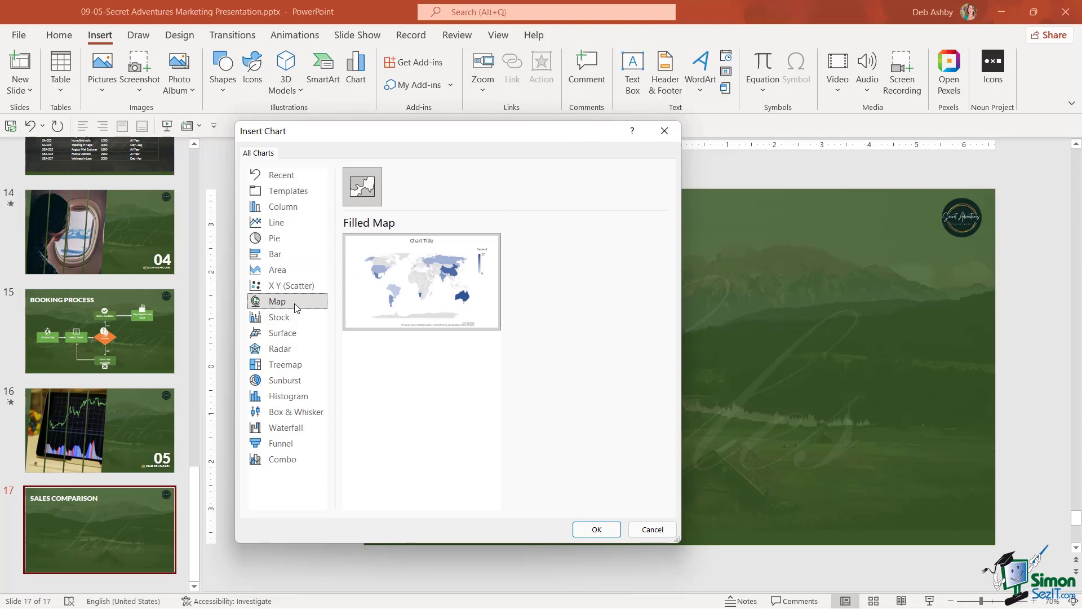
- Compare the line chart variants and pick Line with Markers
left_click(280, 225)
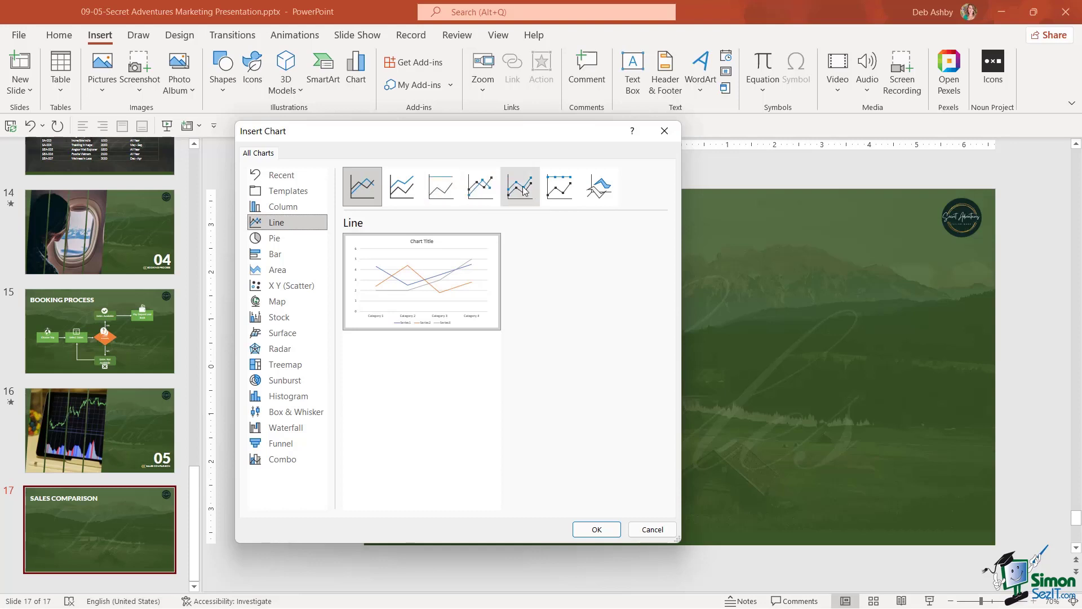
left_click(397, 191)
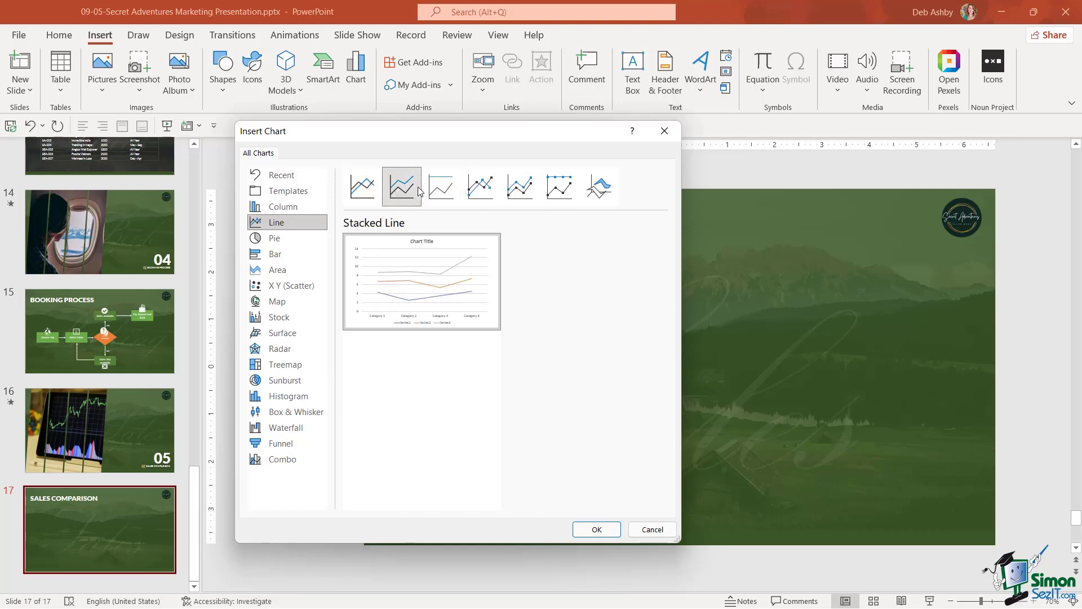
left_click(443, 190)
left_click(484, 193)
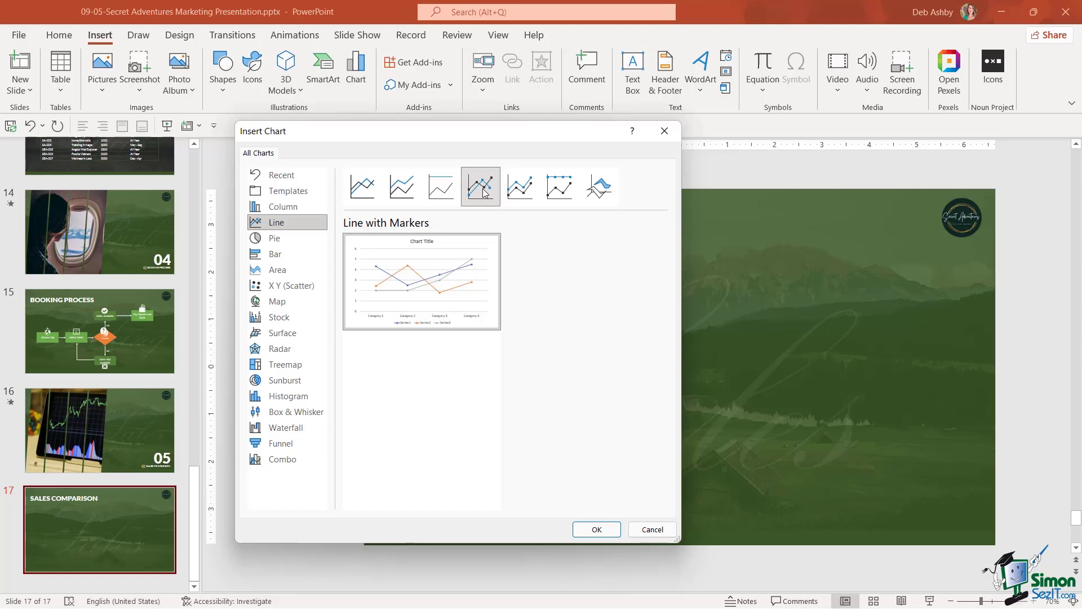
left_click(510, 194)
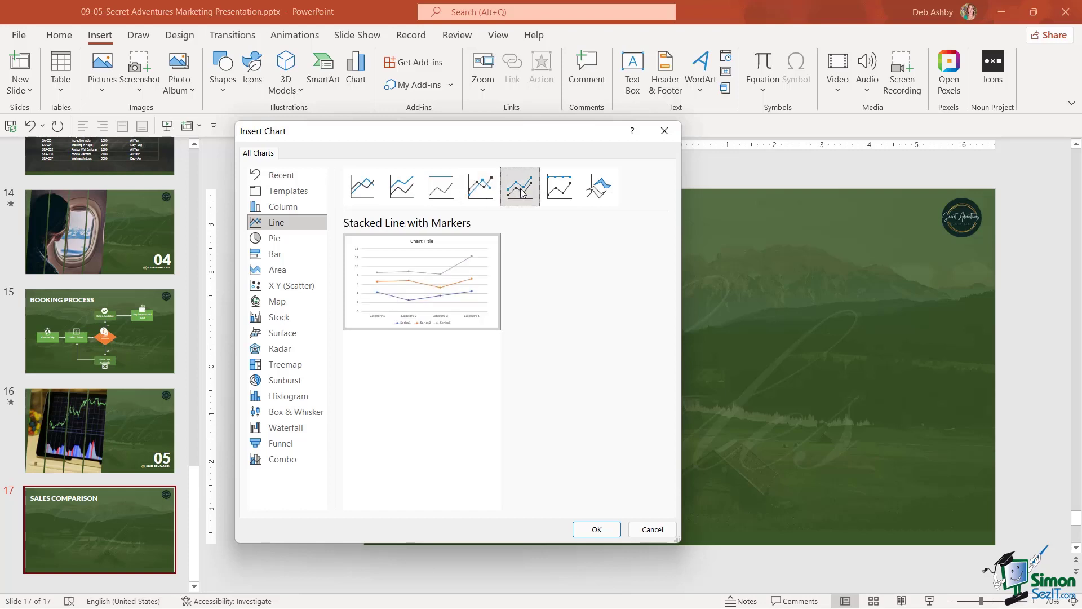
left_click(477, 191)
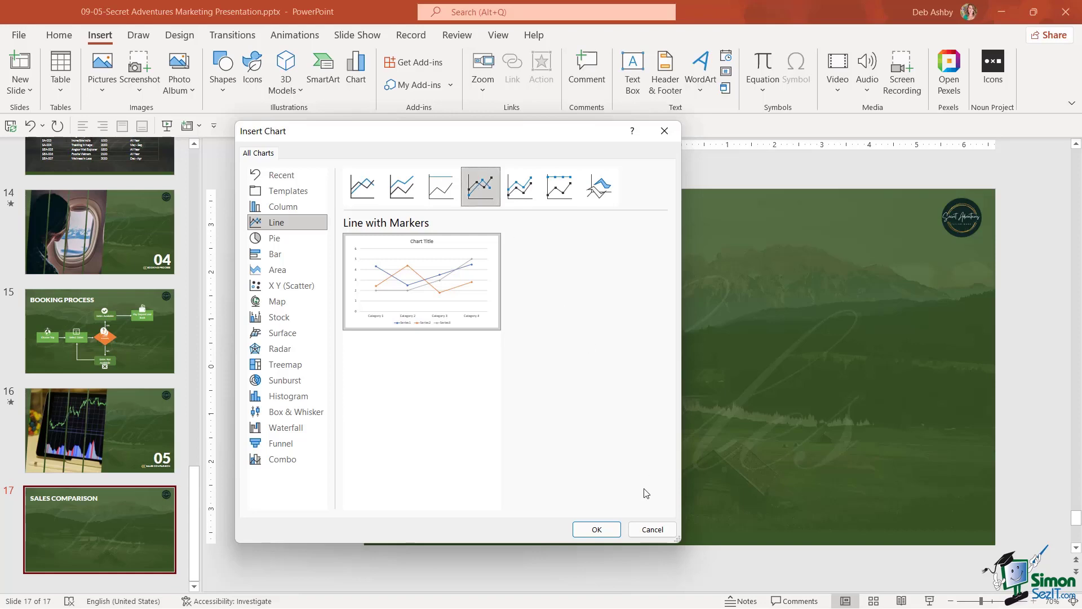
- Insert the Line with Markers chart, drag it below the title, and move its data window aside
left_click(604, 530)
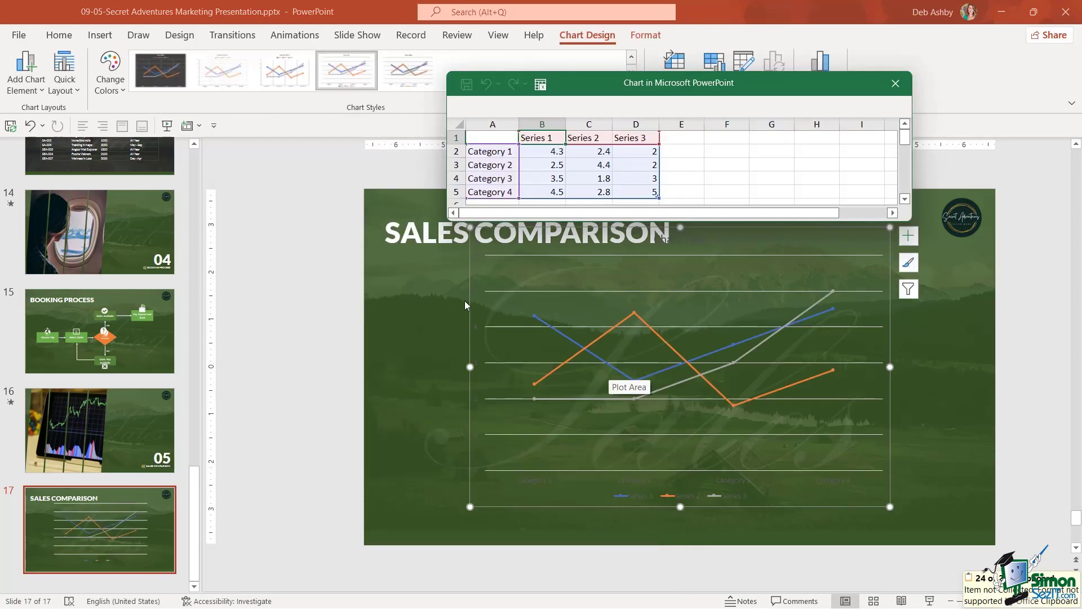
left_click_drag(468, 300, 465, 321)
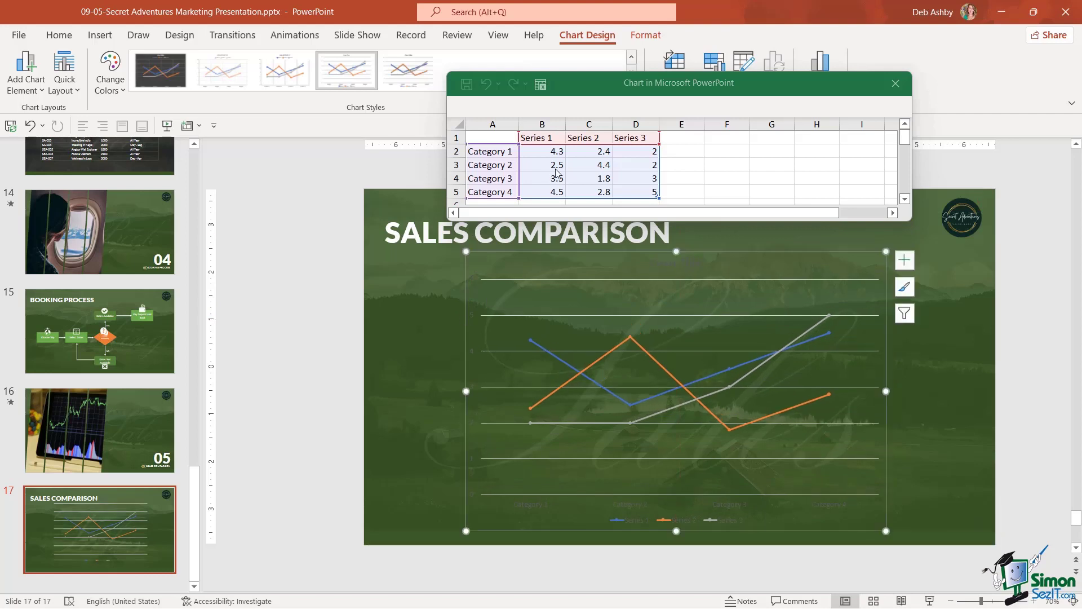
left_click_drag(593, 91, 333, 145)
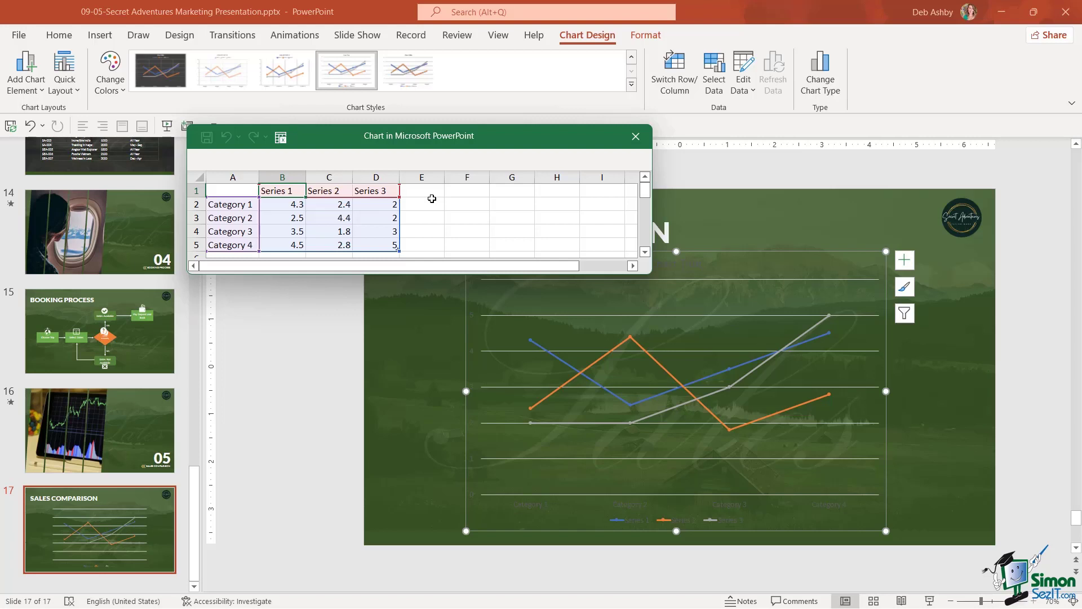
left_click(299, 191)
- Compare the chart's Series headers with the company headings in the Excel sales table
left_click(346, 191)
left_click(387, 192)
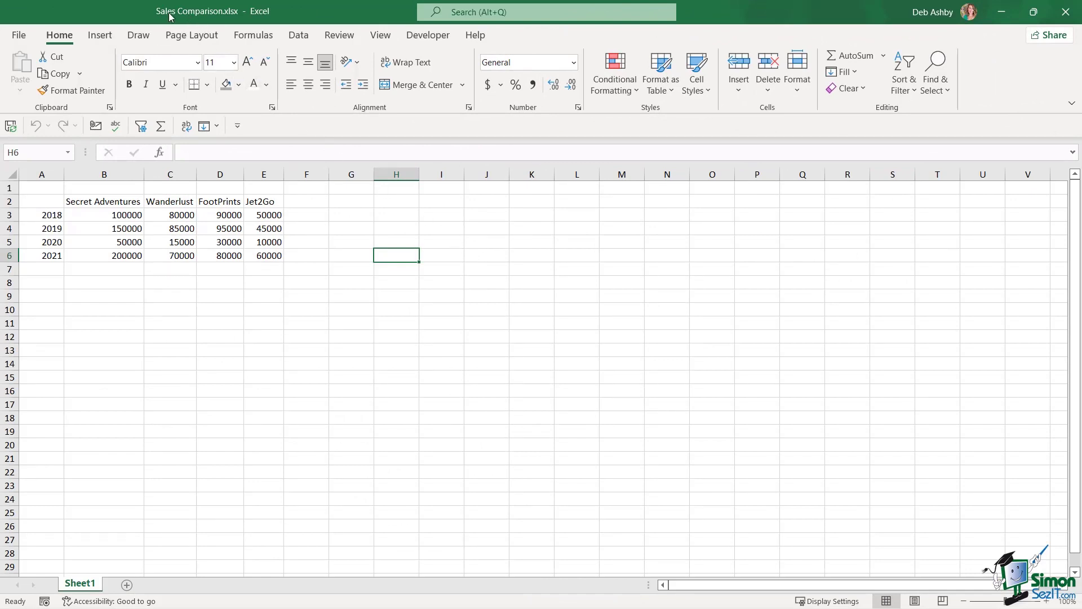
left_click(148, 240)
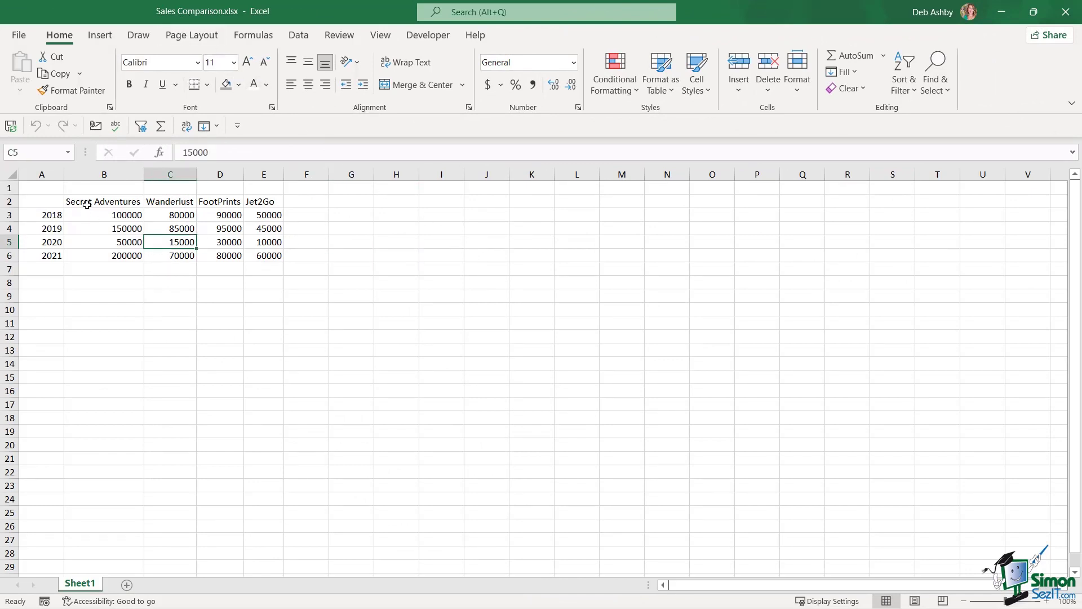
left_click(87, 203)
left_click(169, 202)
left_click(218, 202)
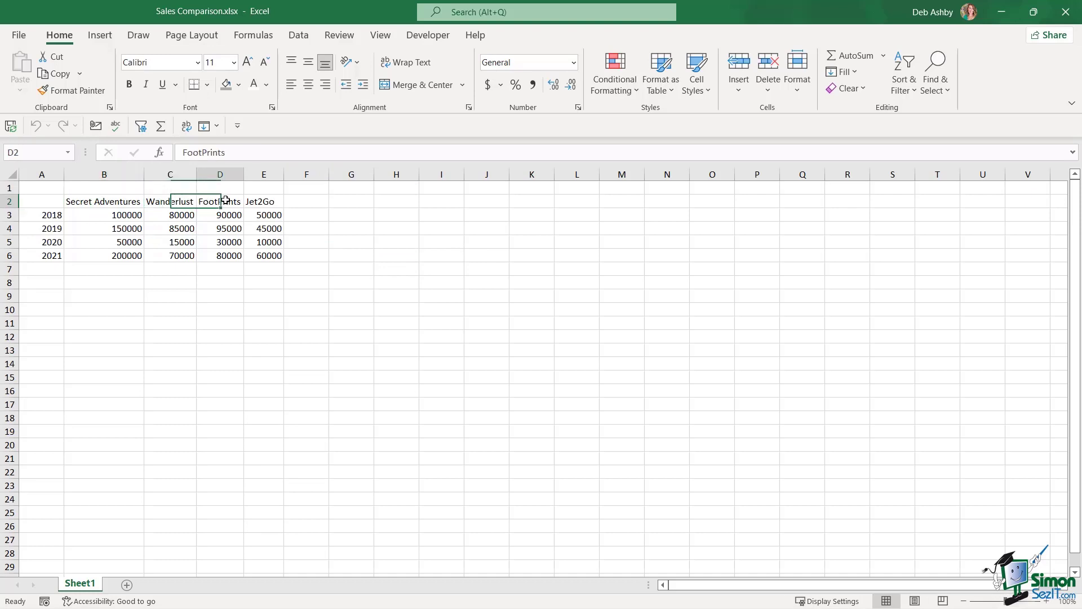
left_click(263, 201)
left_click(117, 202)
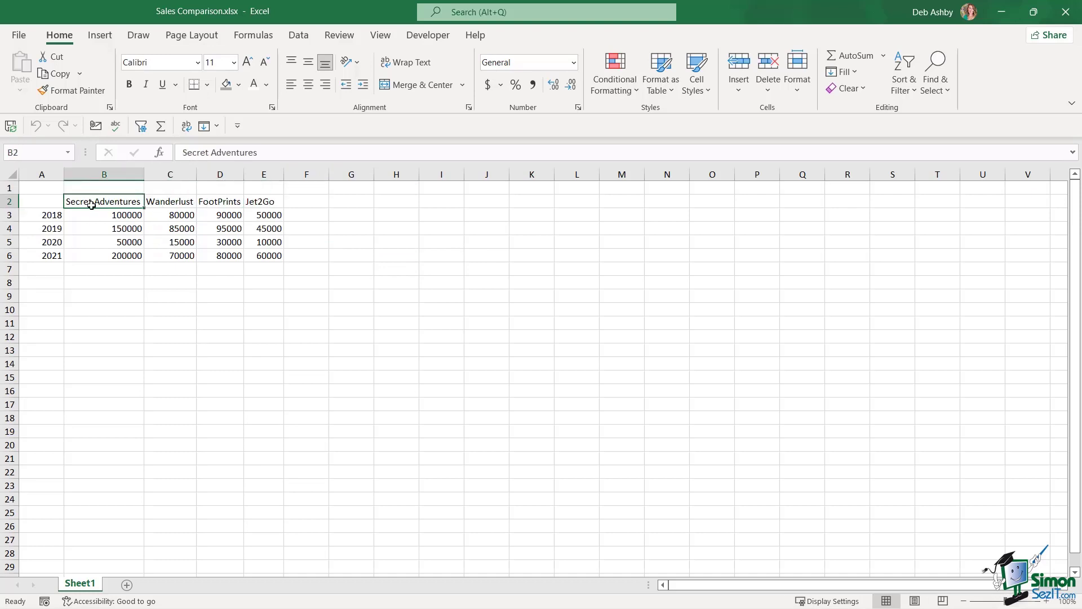
- Select the whole sales table A2:E6 and copy it
left_click_drag(53, 214, 53, 256)
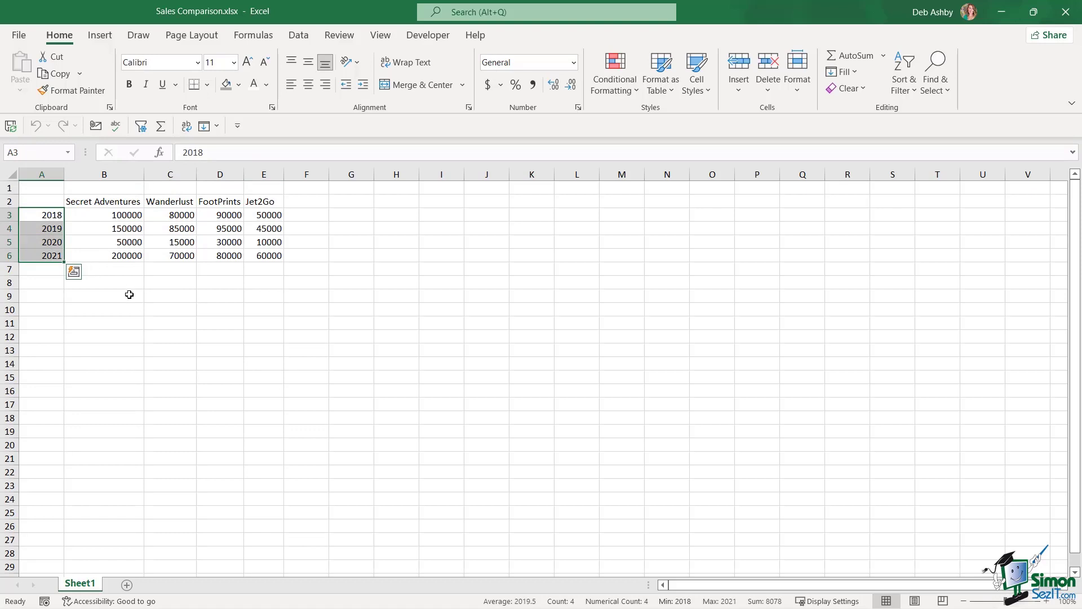
left_click_drag(119, 214, 265, 255)
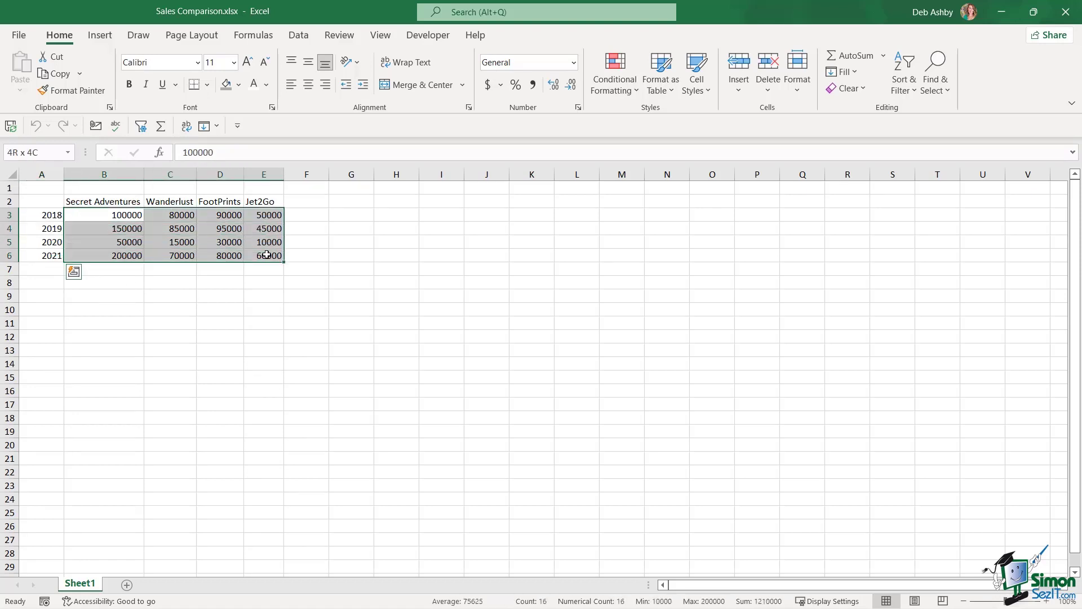
left_click(429, 284)
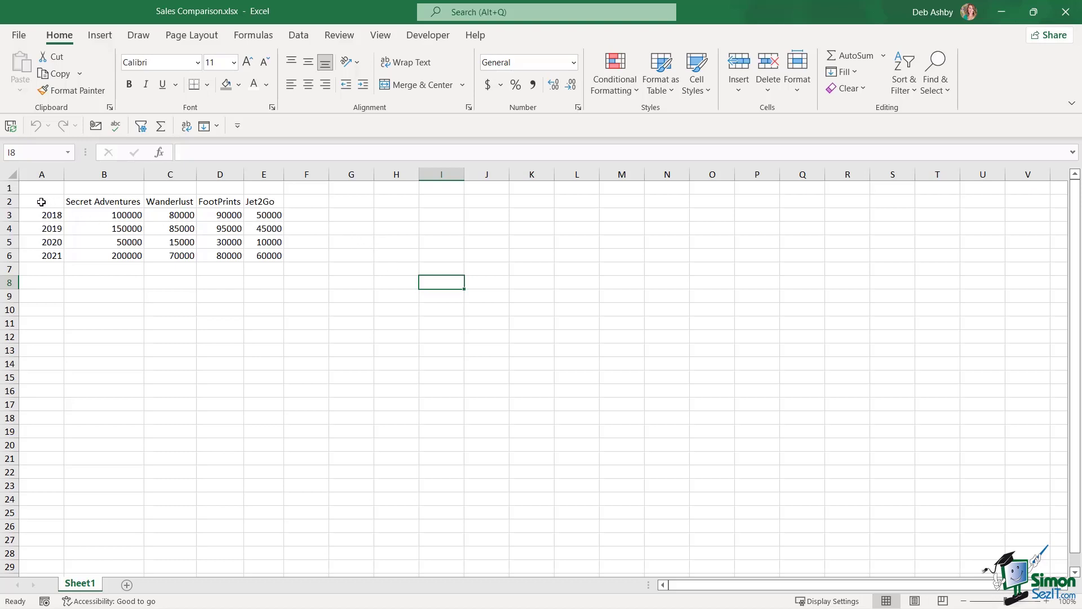
left_click_drag(41, 202, 256, 260)
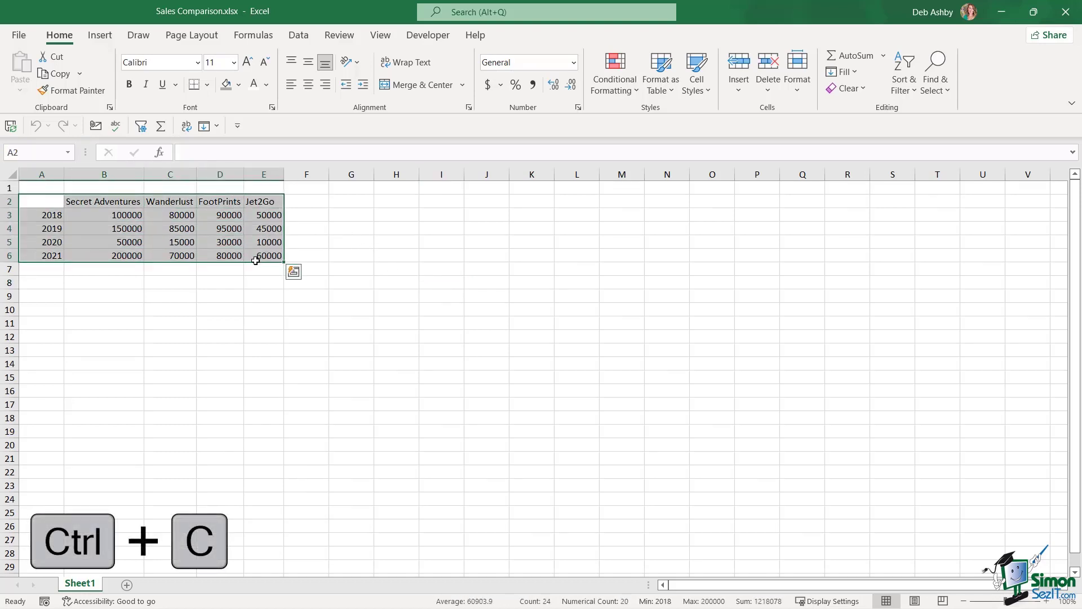
key("ctrl+c")
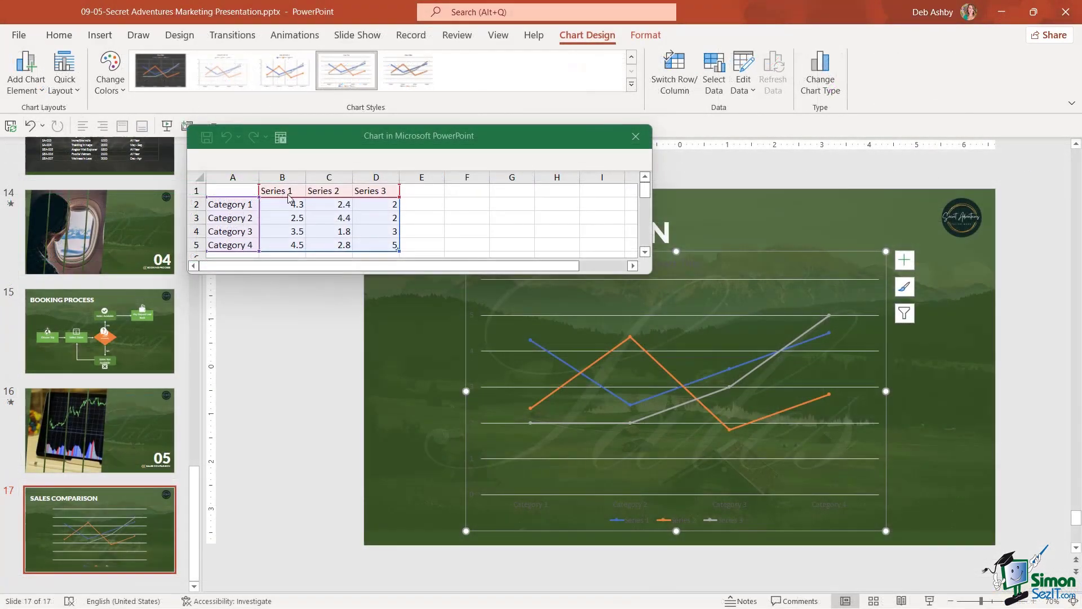
- Clear the chart's sample data A1:D5 and paste the copied sales table at A1
left_click(231, 191)
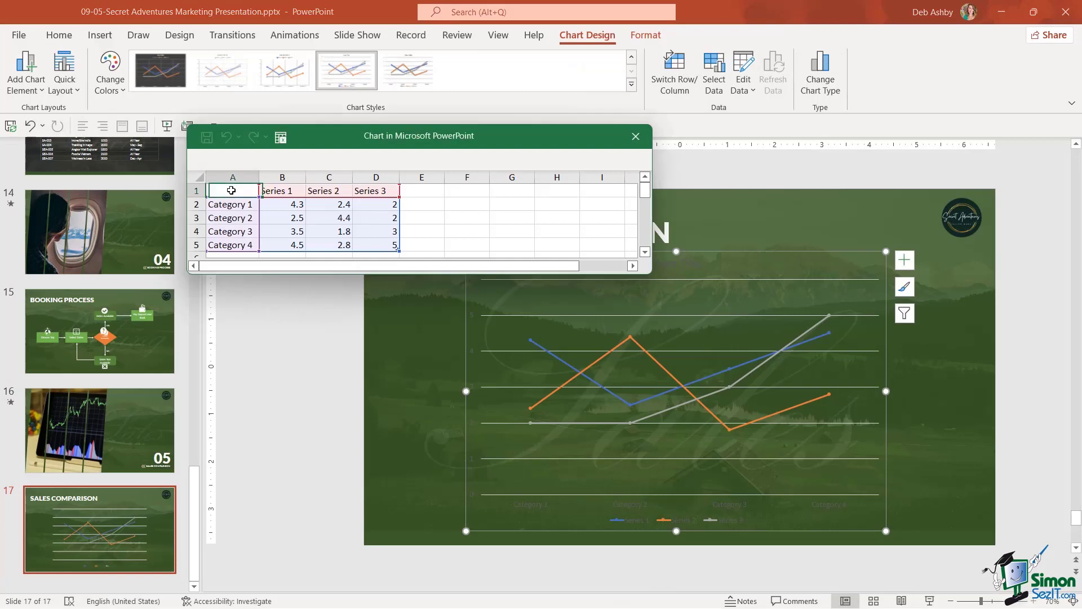
left_click_drag(231, 190, 387, 253)
key("Delete")
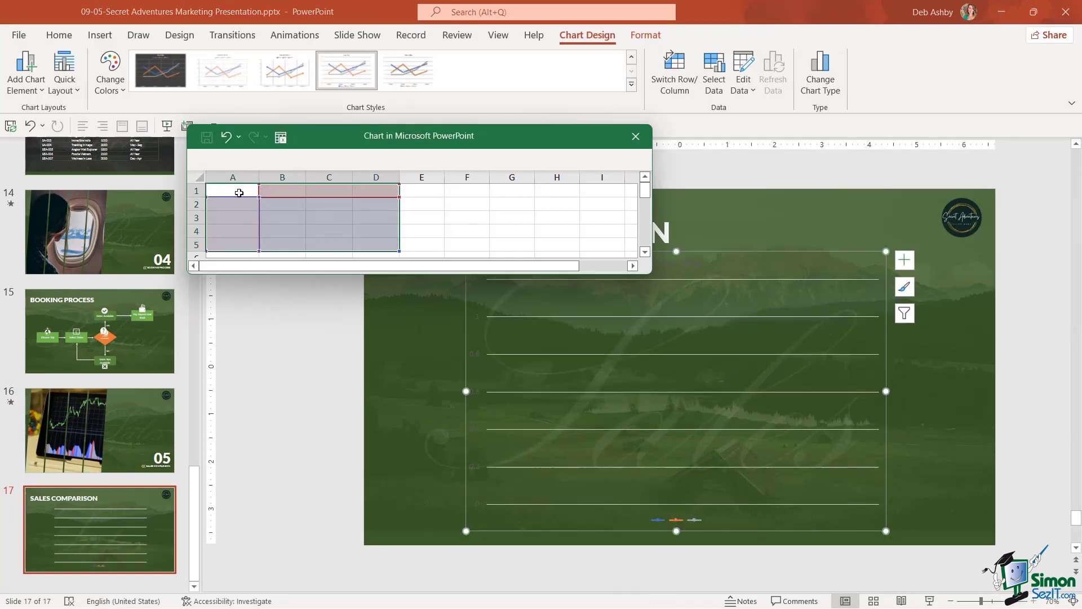
key("ctrl+v")
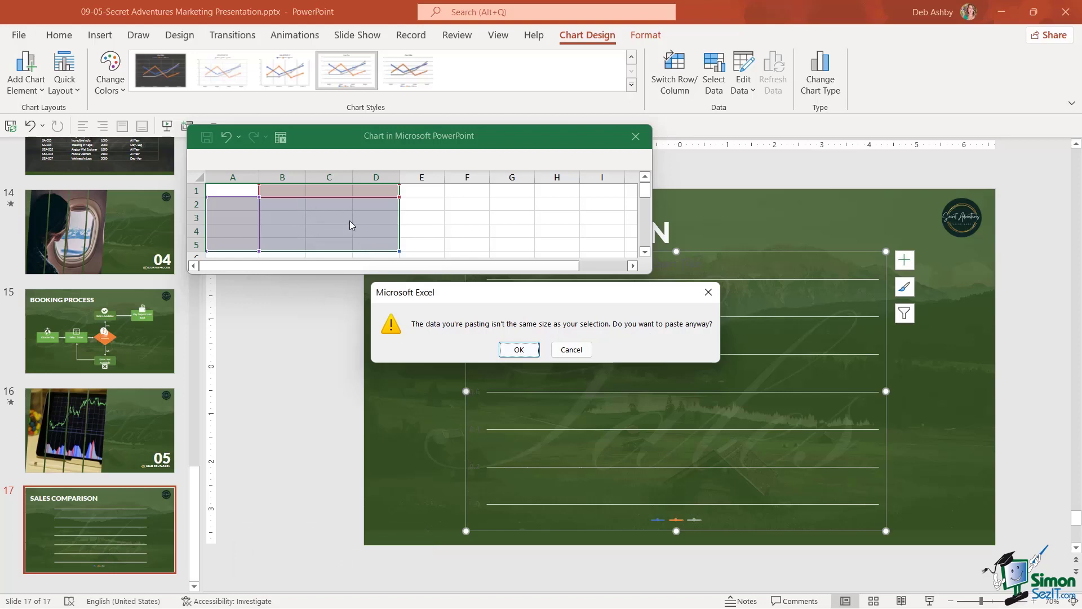
- Confirm the paste and extend the chart's data range to include the Jet2Go column
left_click(517, 350)
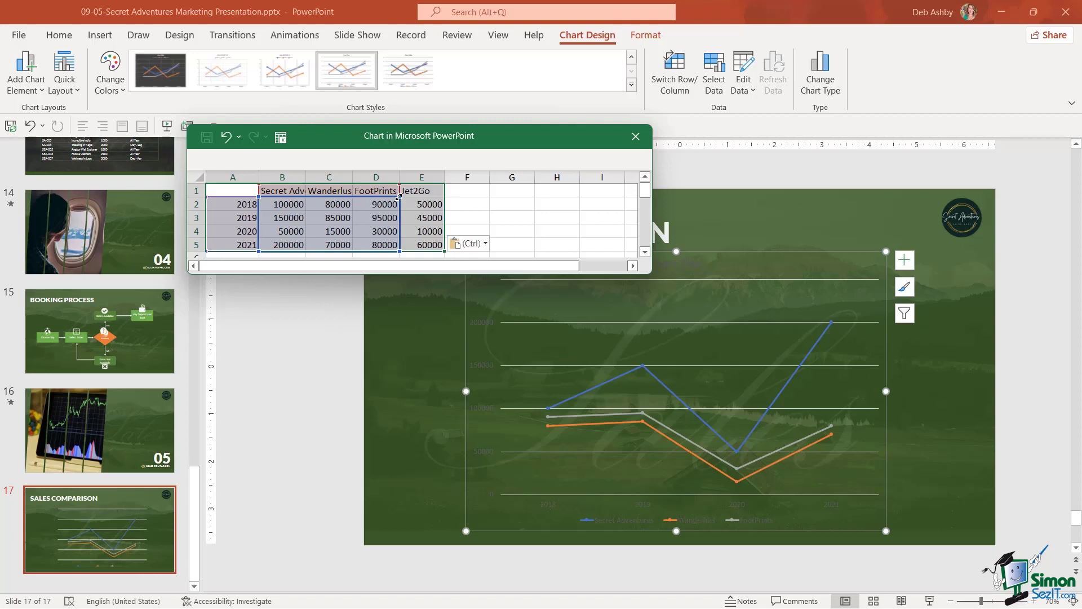
left_click_drag(425, 194, 448, 198)
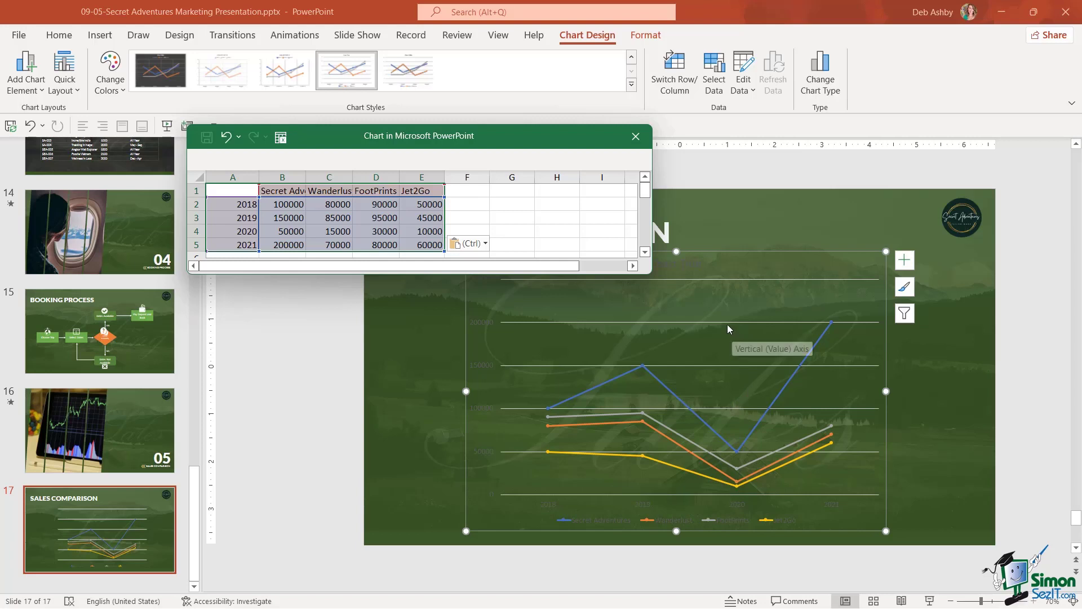
left_click(691, 266)
left_click_drag(570, 131, 457, 146)
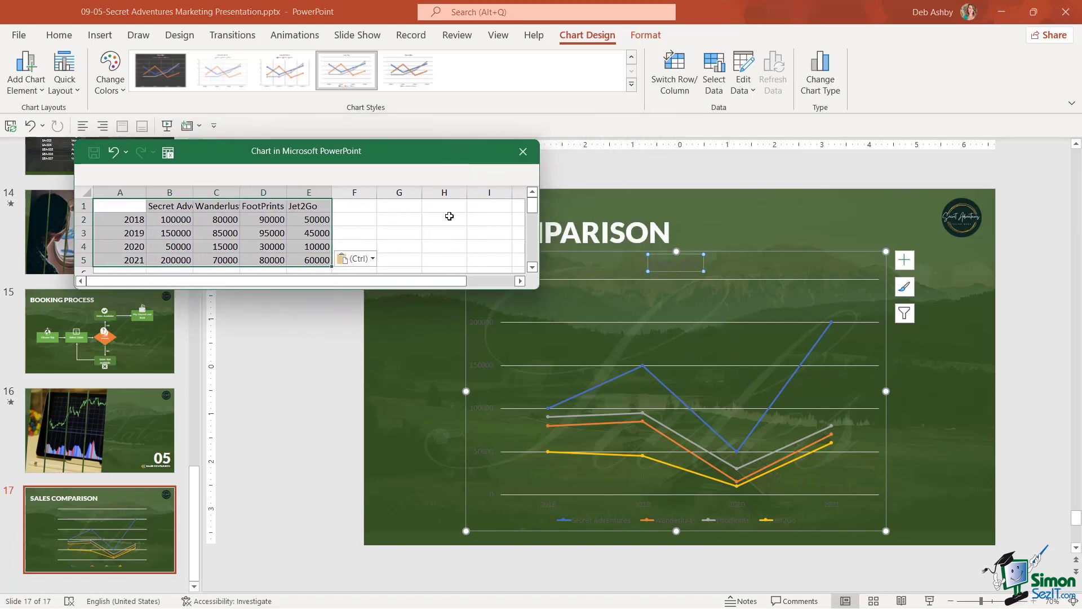
- Close the chart data window and deselect the chart title, keeping the chart selected
left_click(522, 152)
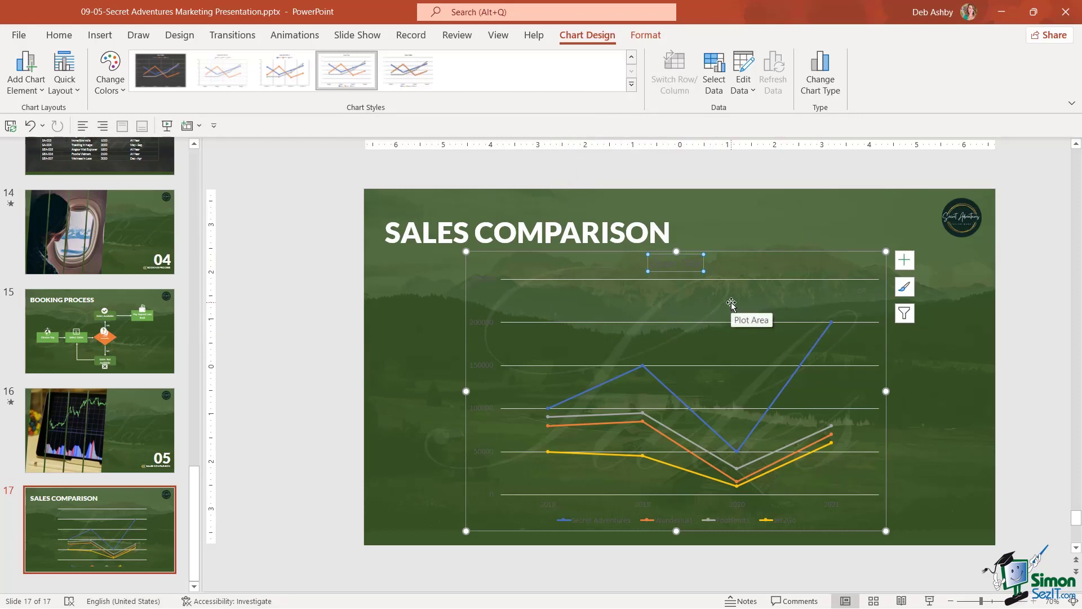
left_click(743, 254)
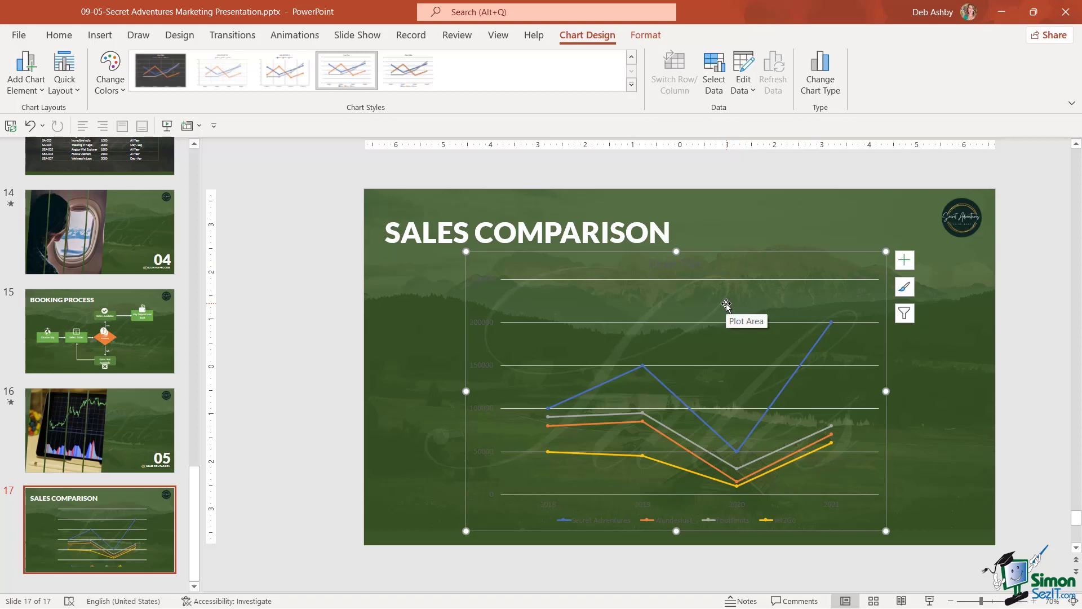
- Duplicate slide 17 as slide 18 and delete the line chart from the copy
left_click(110, 539)
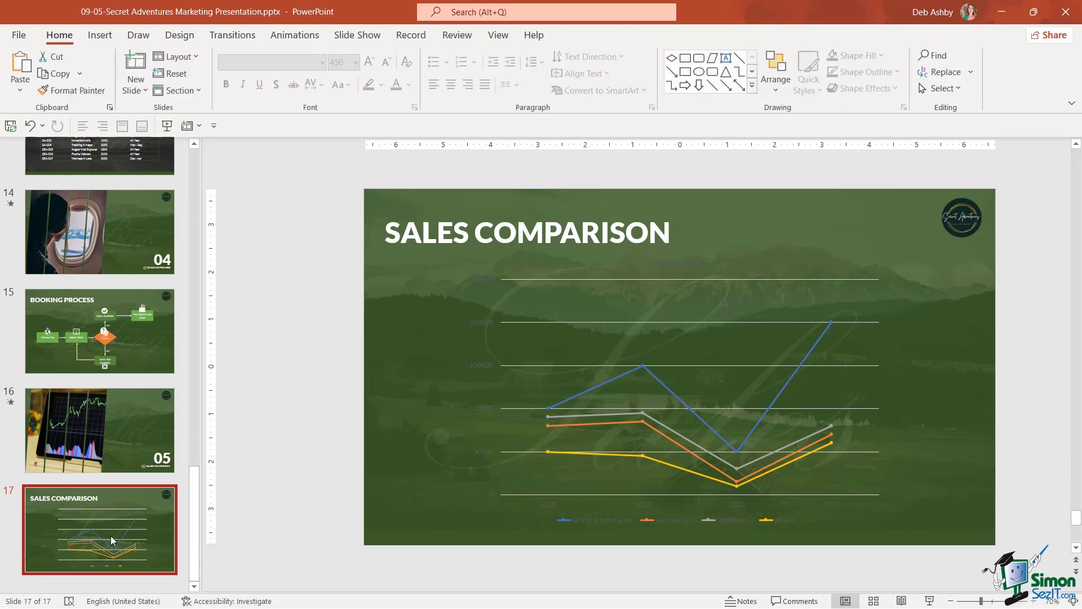
key("ctrl+d")
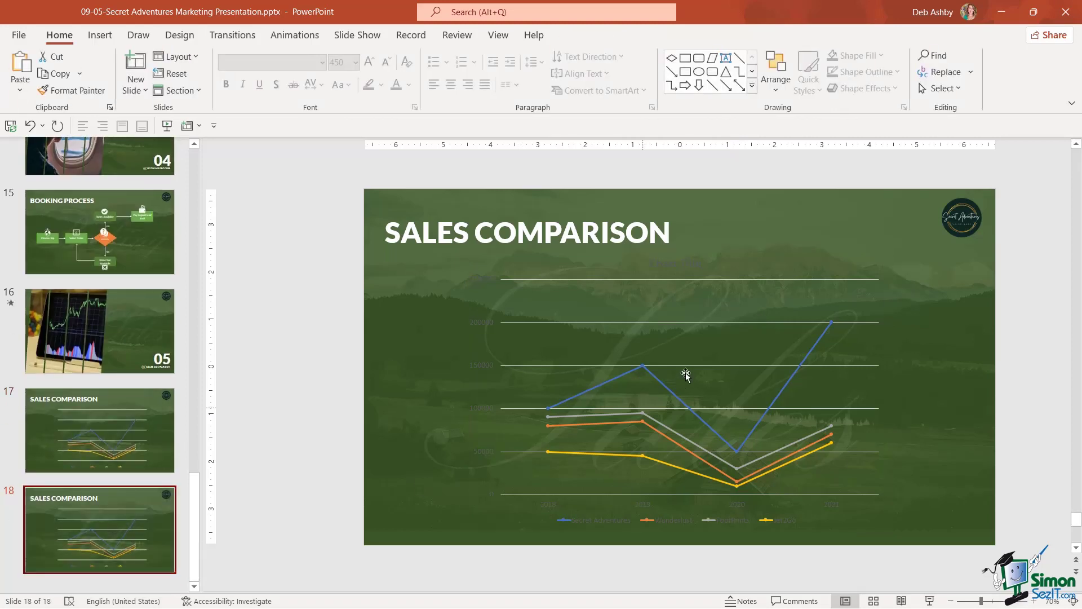
left_click(697, 304)
left_click(718, 251)
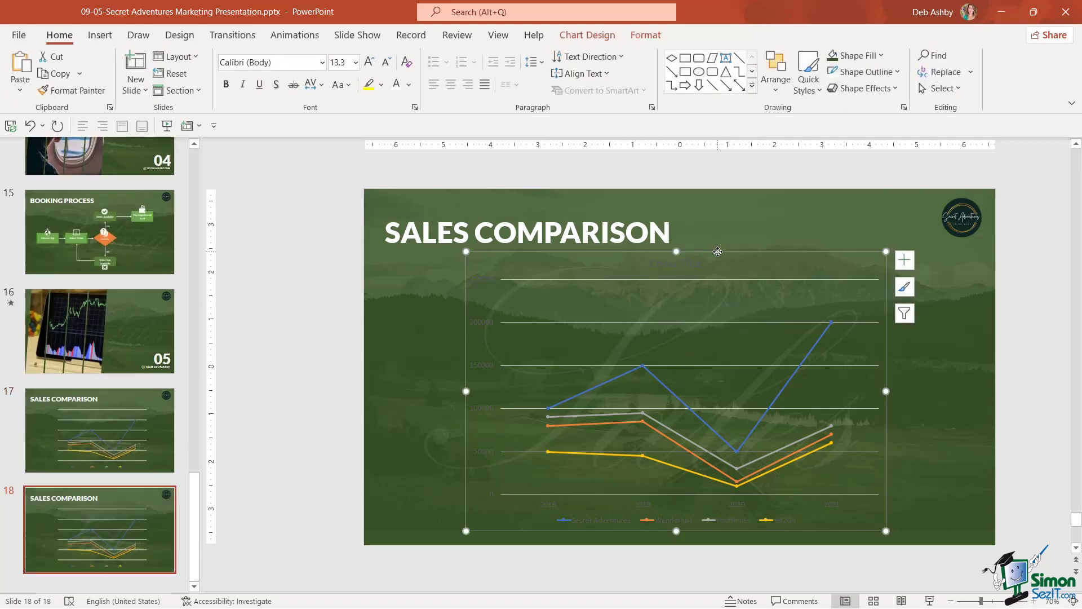
key("Delete")
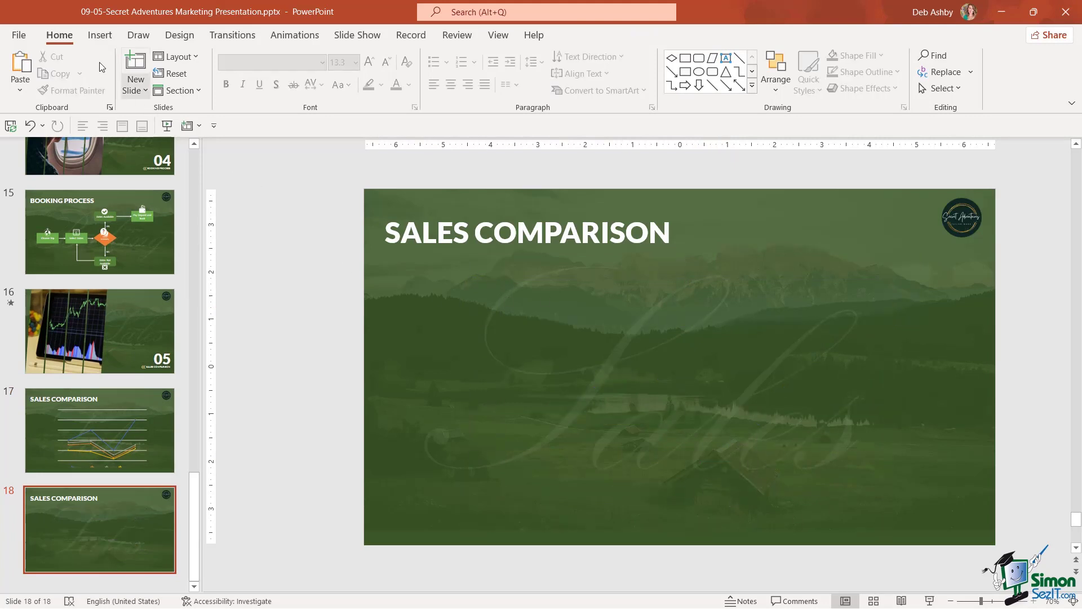
left_click(101, 35)
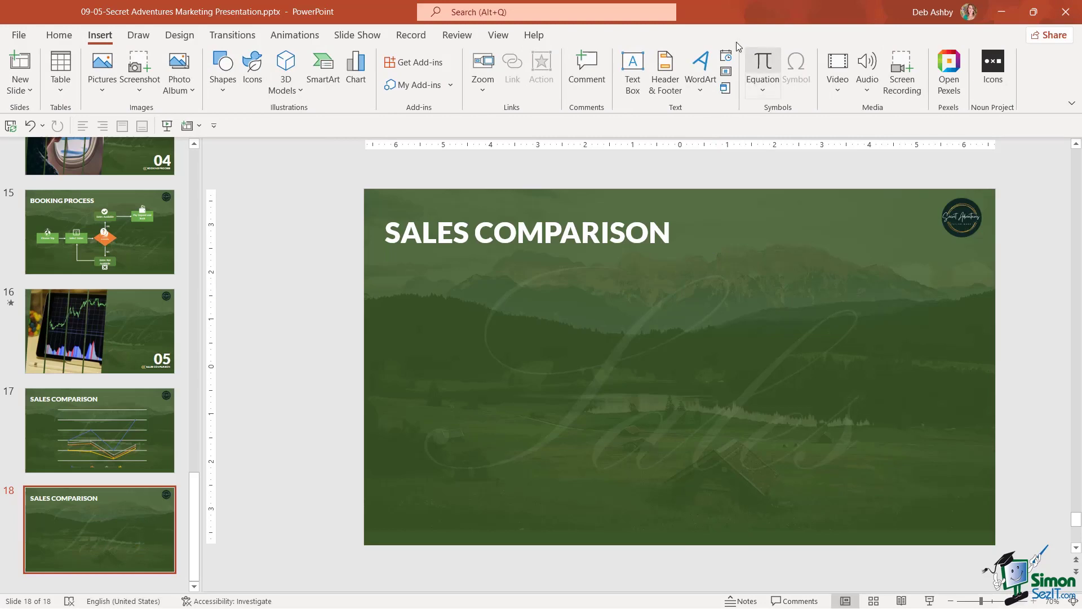
- Insert an embedded Microsoft Excel Chart object on slide 18
left_click(726, 89)
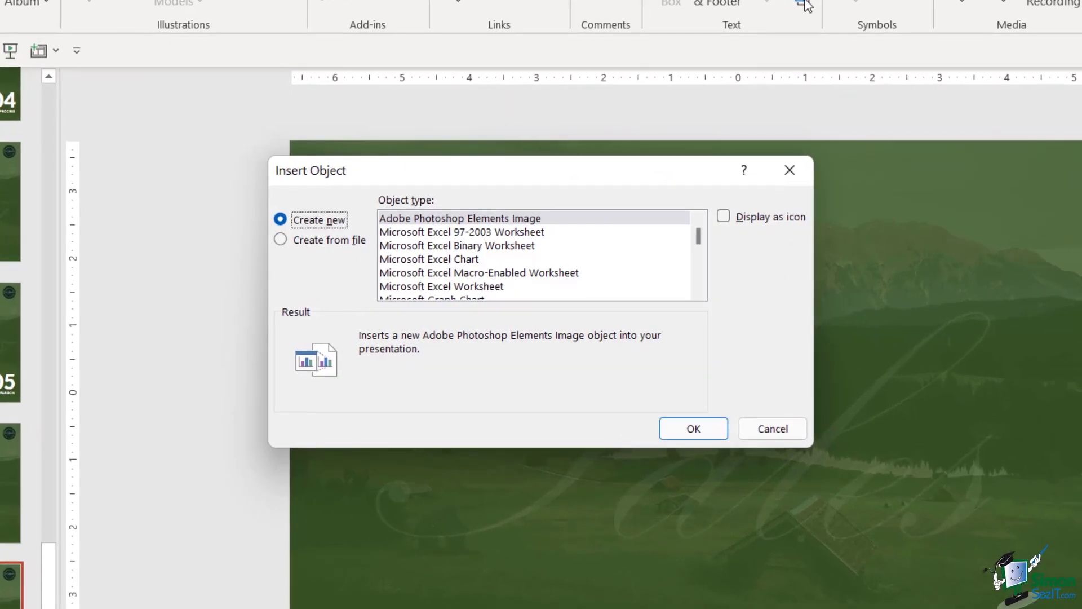
left_click(446, 261)
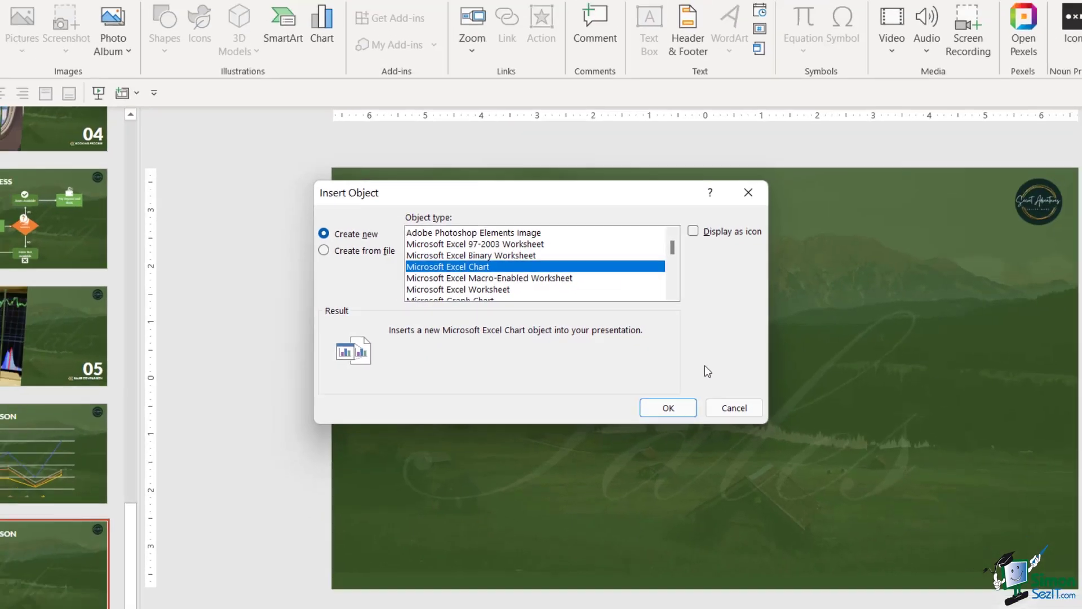
left_click(668, 408)
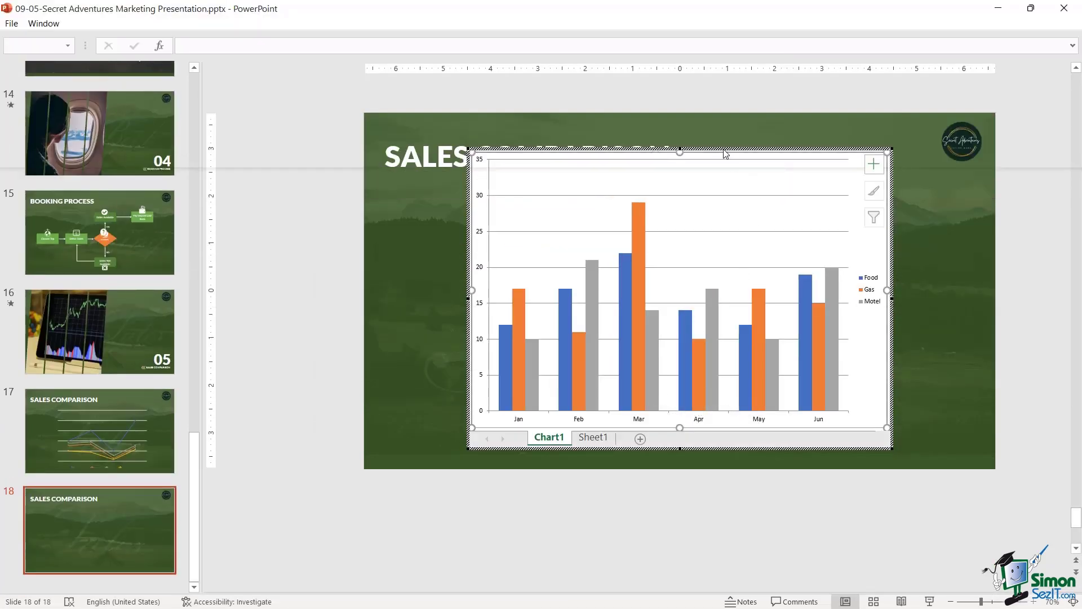
- Nudge the embedded chart left and inspect its sample worksheet data and column chart
left_click_drag(726, 153, 723, 152)
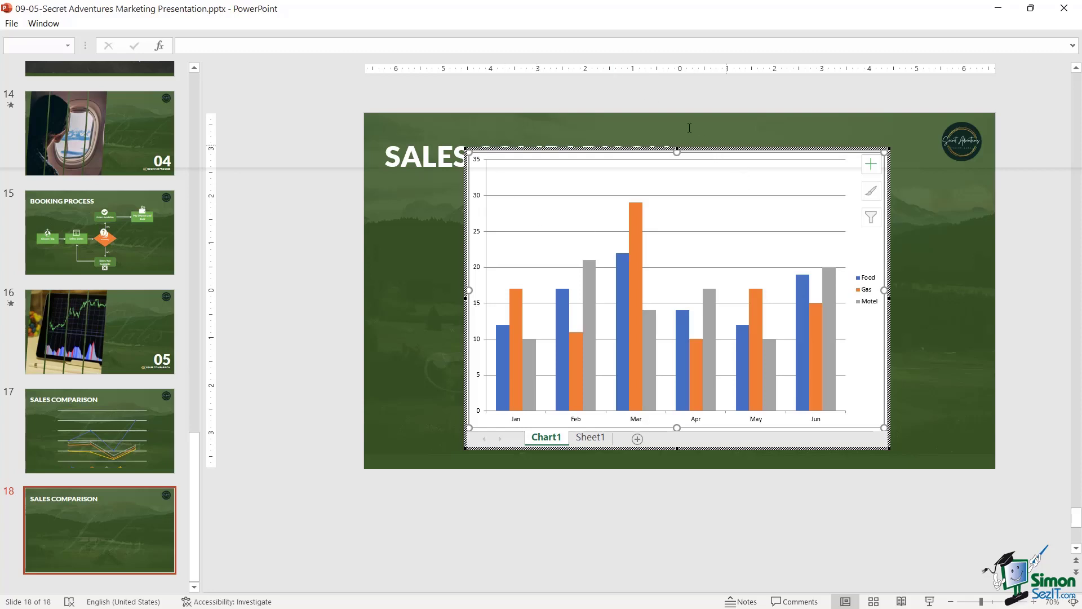
left_click(591, 437)
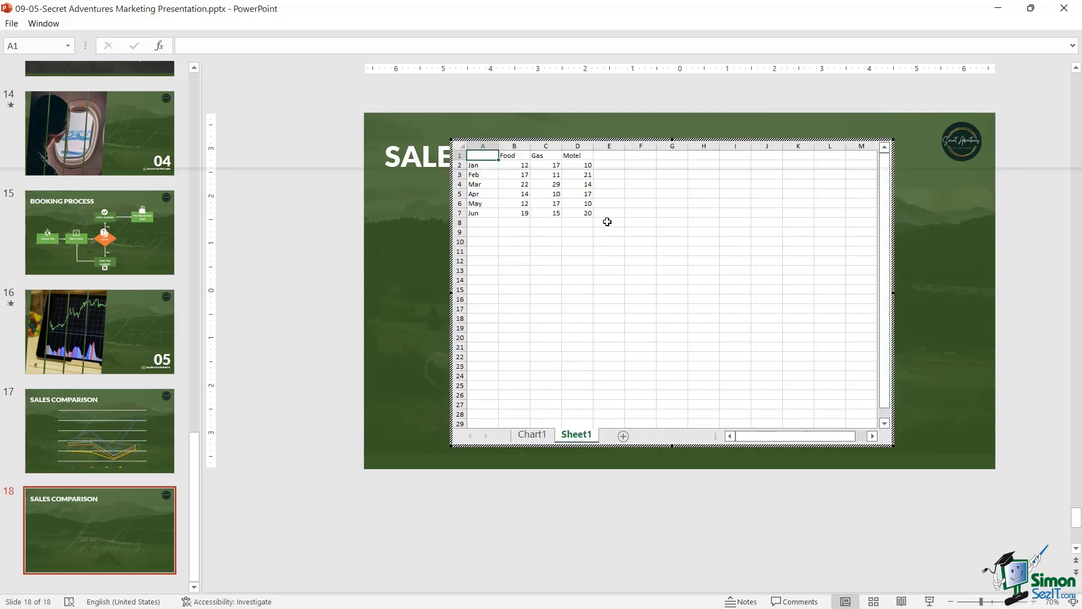
mouse_move(524, 163)
left_mouse_down()
mouse_move(557, 163)
mouse_move(481, 160)
mouse_move(513, 159)
left_mouse_up()
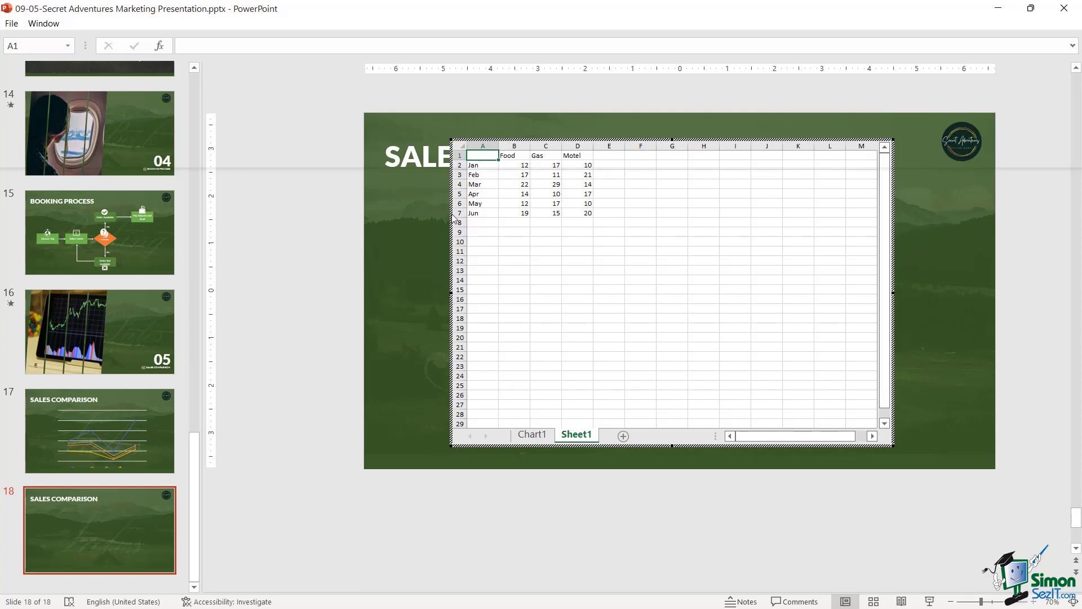
left_click(533, 435)
- Paste the companies' yearly sales into the worksheet, clear leftover May and Jun rows, and review the chart
key("ctrl+Page_Down")
key("ctrl+v")
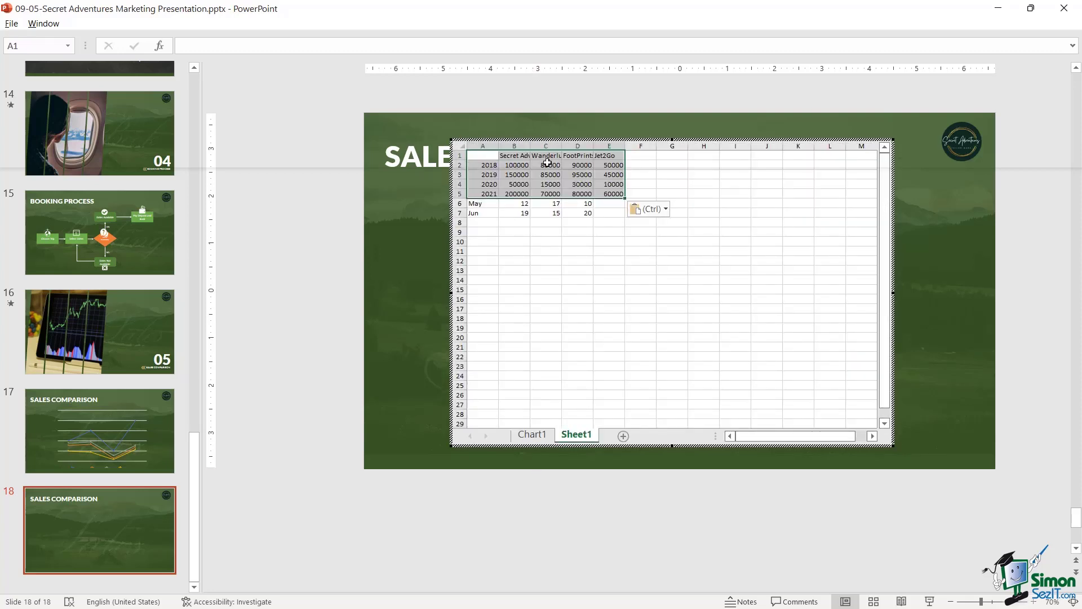
left_click_drag(479, 204, 596, 213)
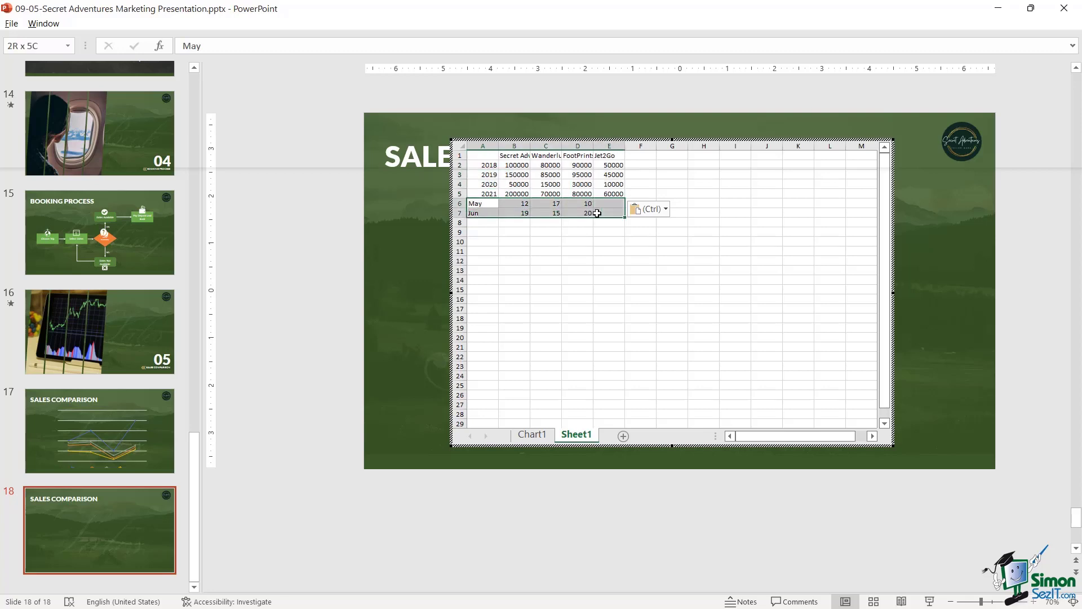
key("Delete")
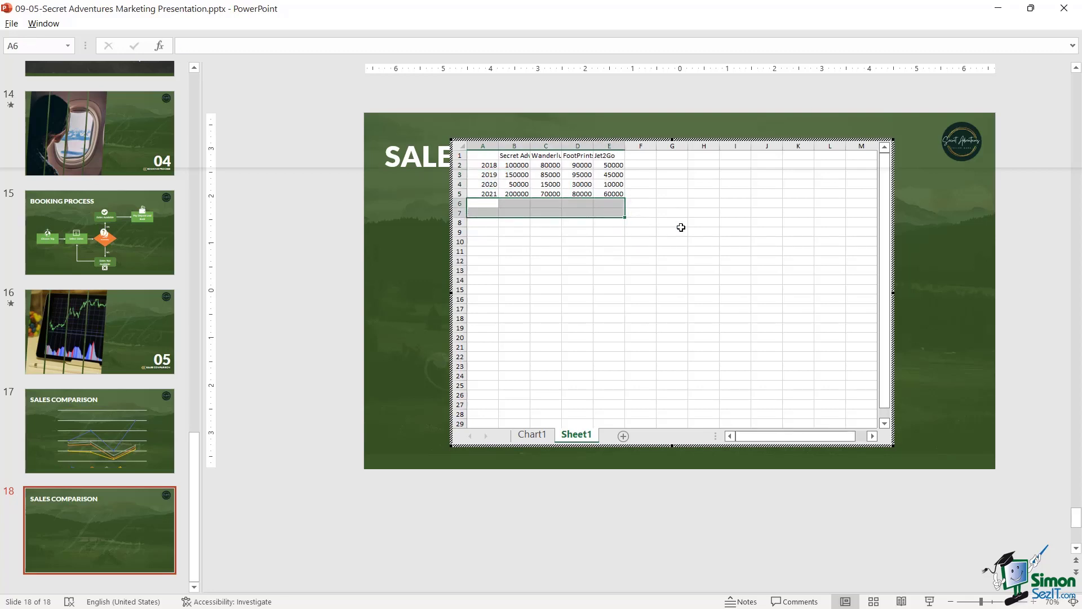
left_click(536, 438)
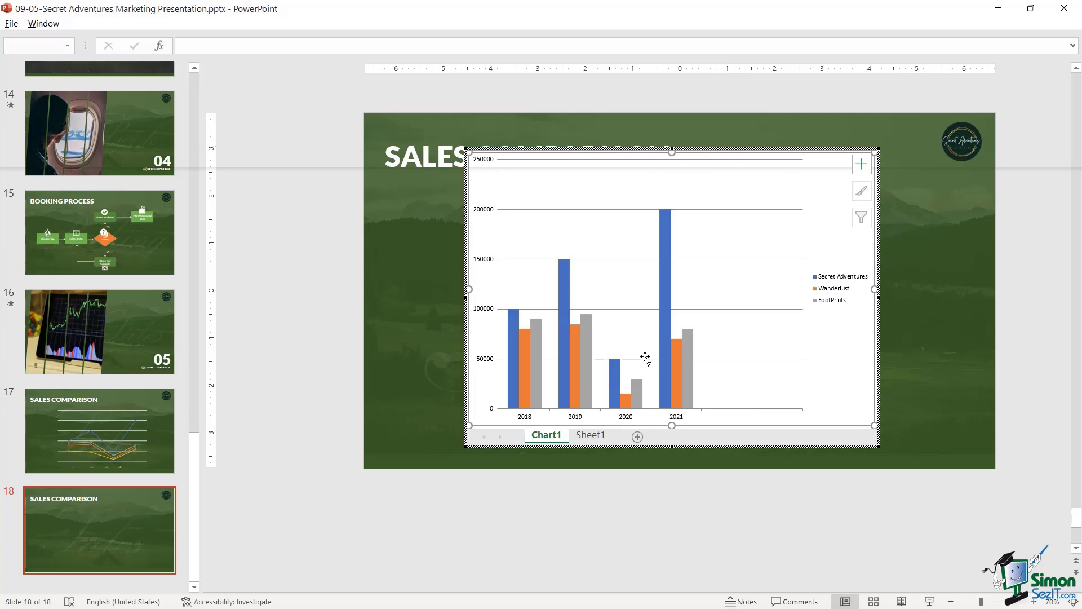
left_click(591, 434)
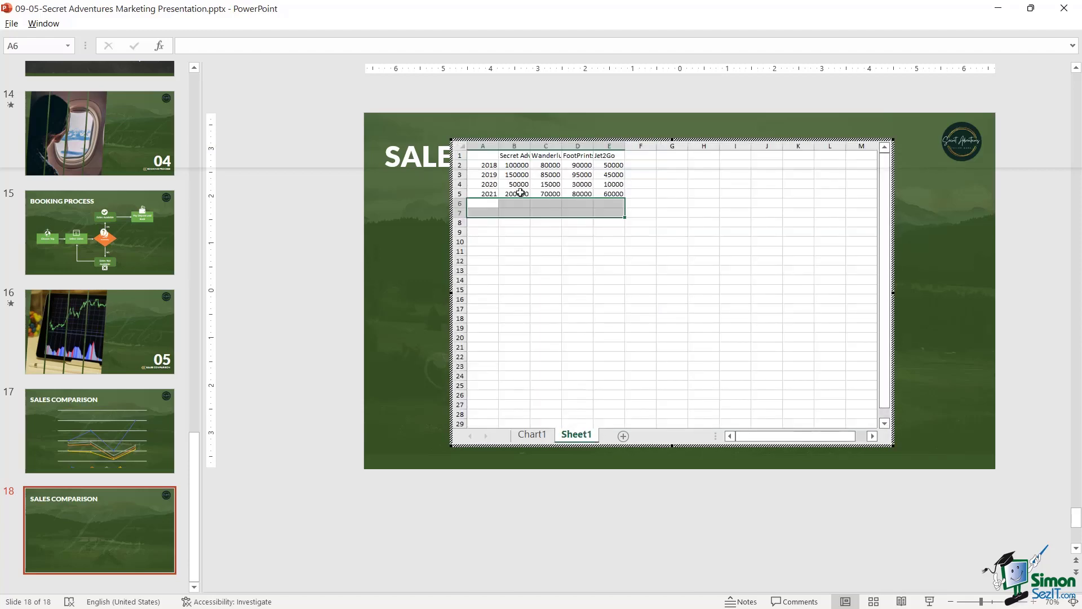
left_click(532, 435)
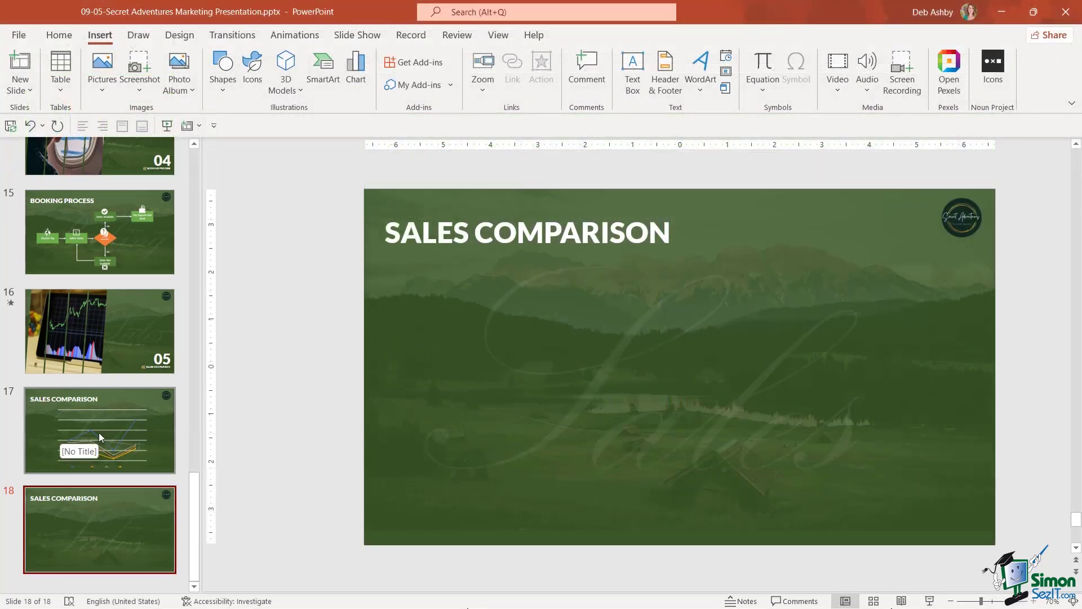
- Return to slide 17 and select its four-company sales line chart
left_click(99, 432)
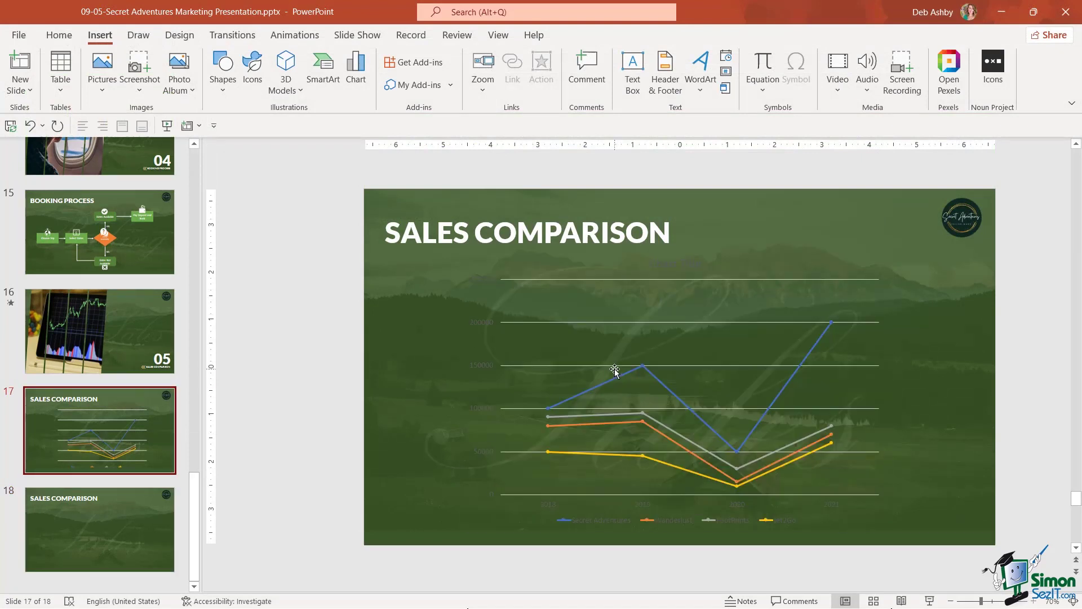
left_click(615, 365)
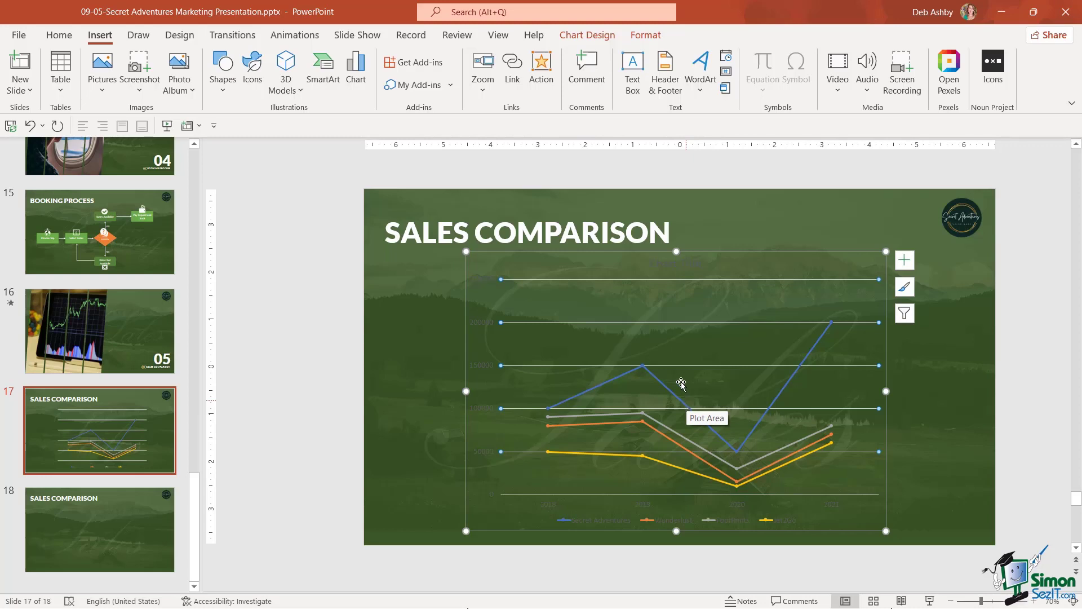
left_click(595, 38)
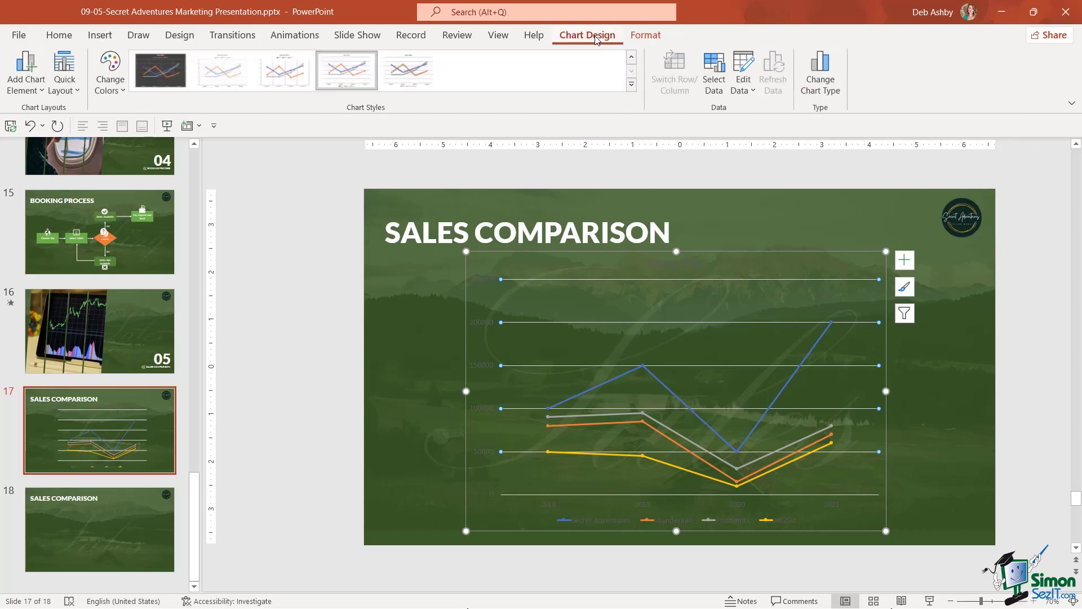
- Reopen the line chart's data and enter 85000 in cell D2 for FootPrints' 2018 sales
left_click(741, 70)
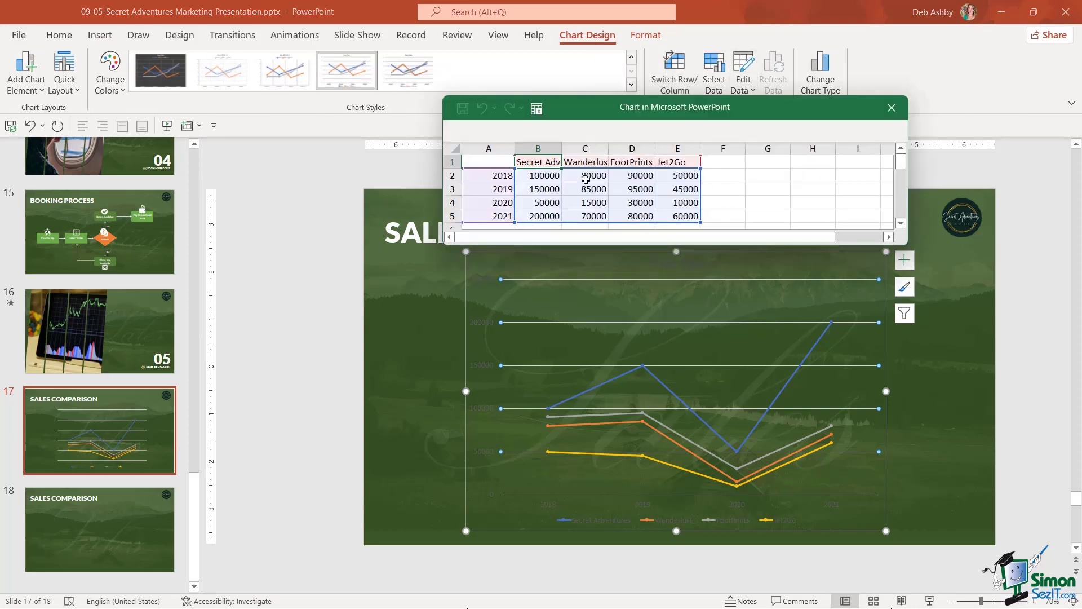
left_click(640, 176)
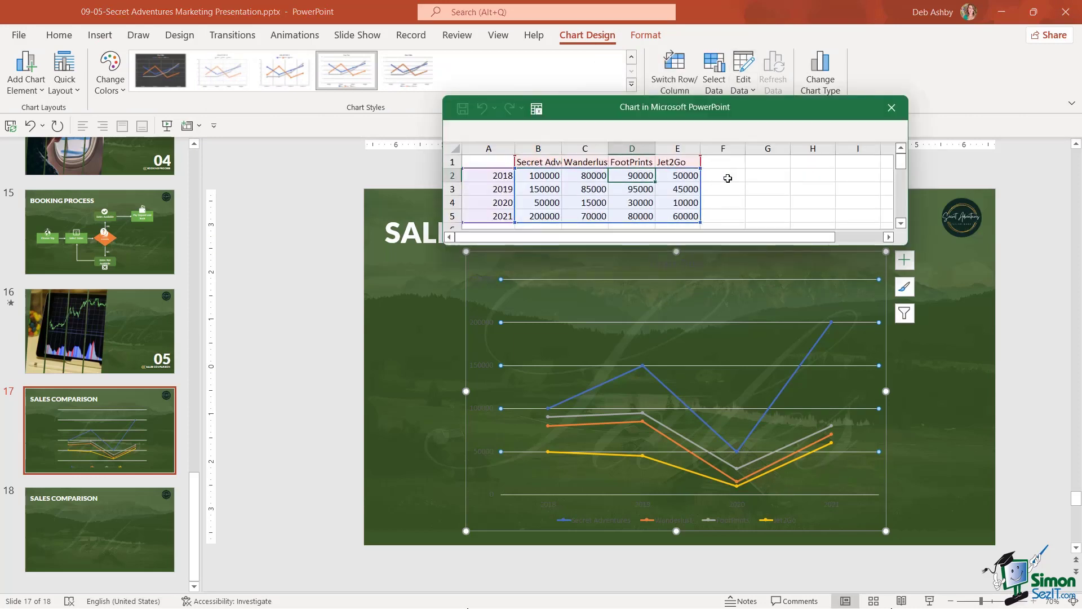
type("85")
type("00")
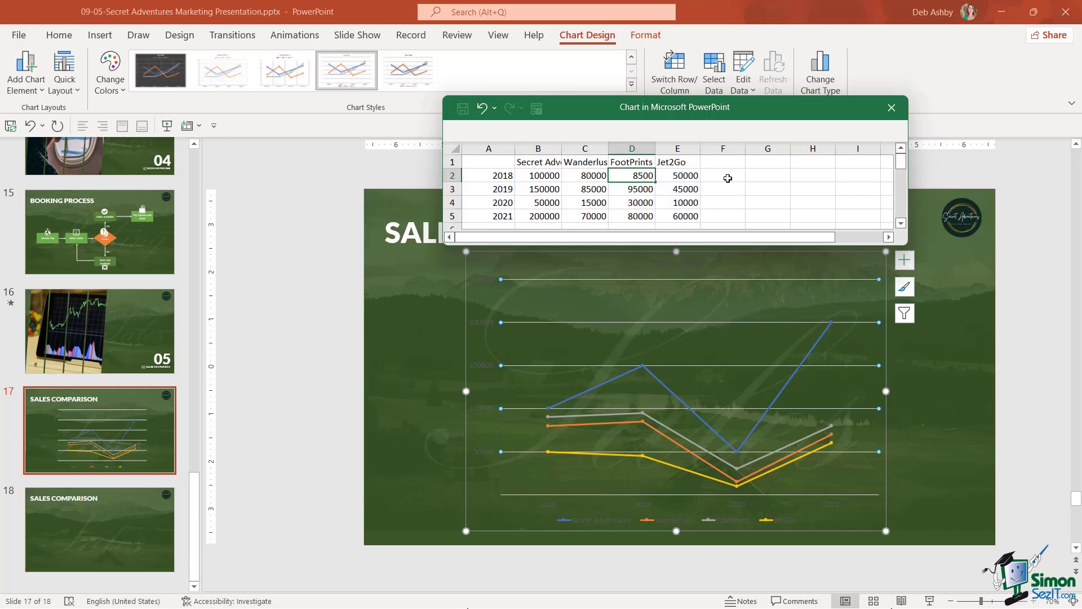
type("0")
key("Return")
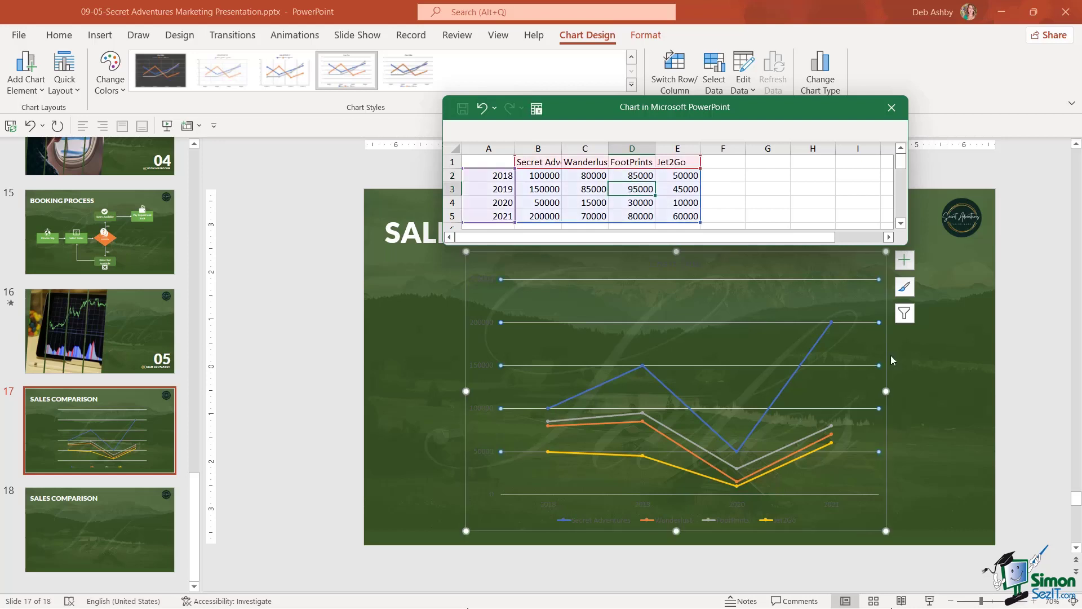